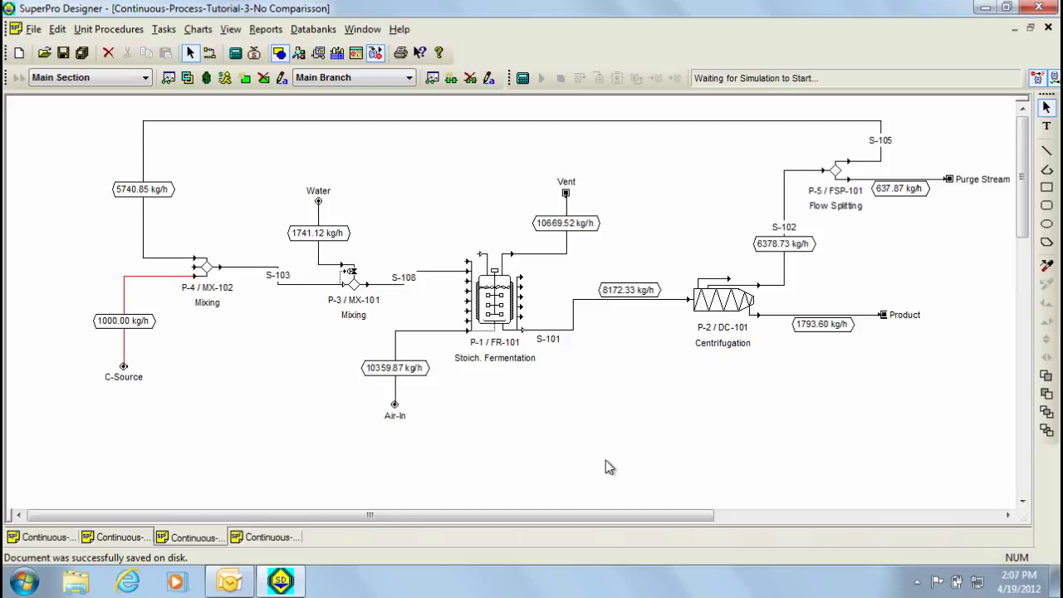
Step: Inspect the C-Source feed stream and the P-3 mixer settings without changing them
double_click(163, 277)
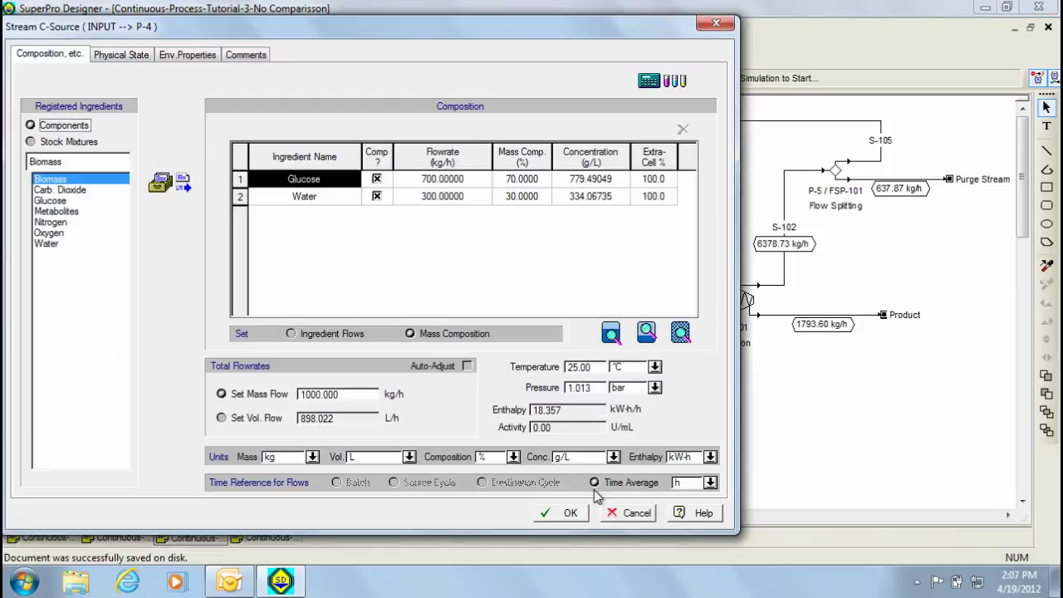
click(629, 515)
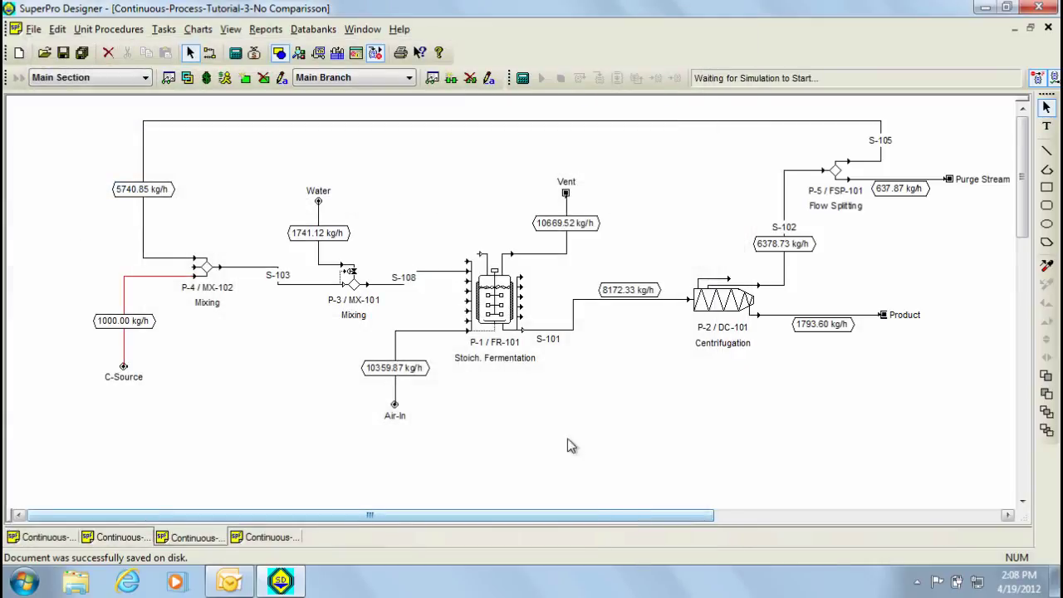
click(362, 285)
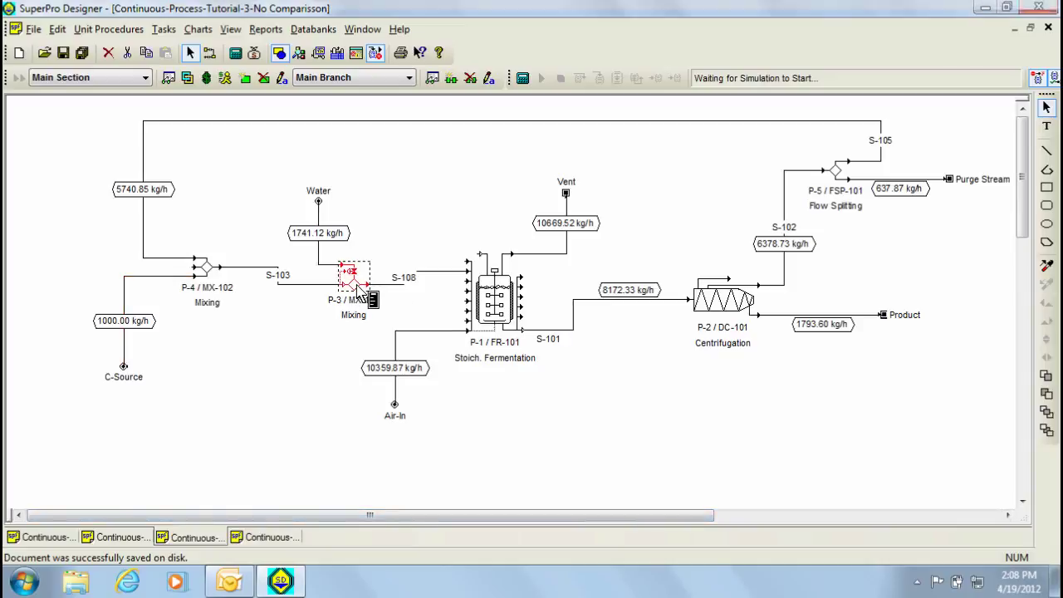
double_click(359, 288)
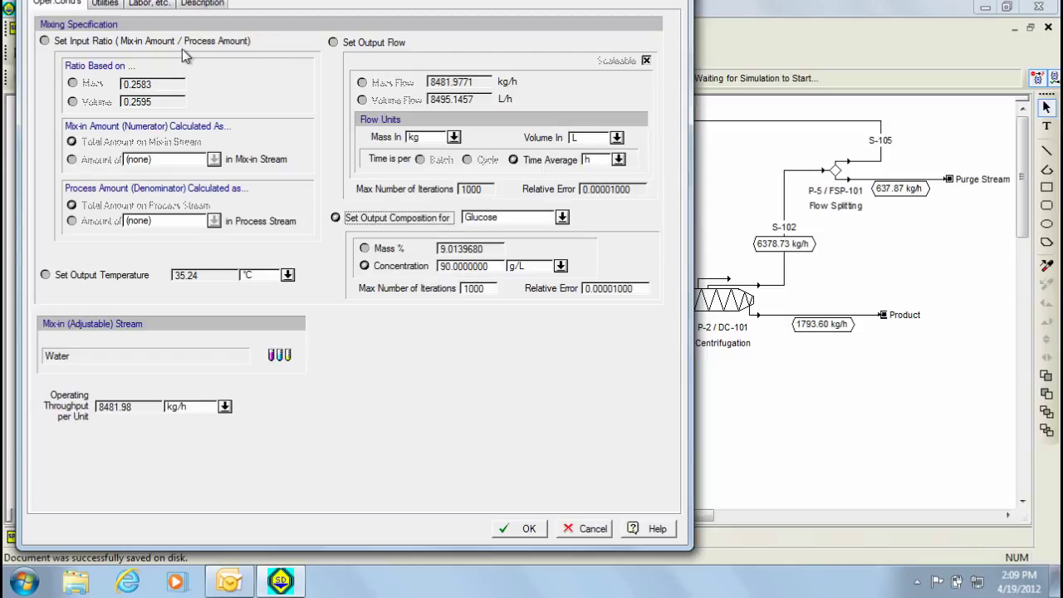
click(573, 536)
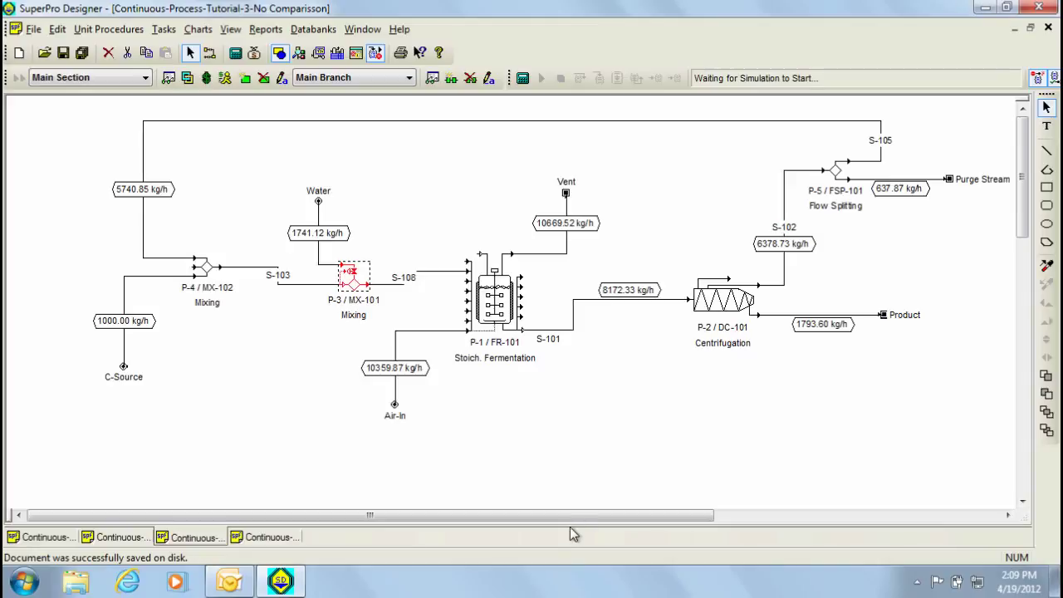
Step: Review fermenter P-1's settings: 37.00 °C, 1.000 VVM aeration and Fermentation #1 stoichiometry
click(506, 304)
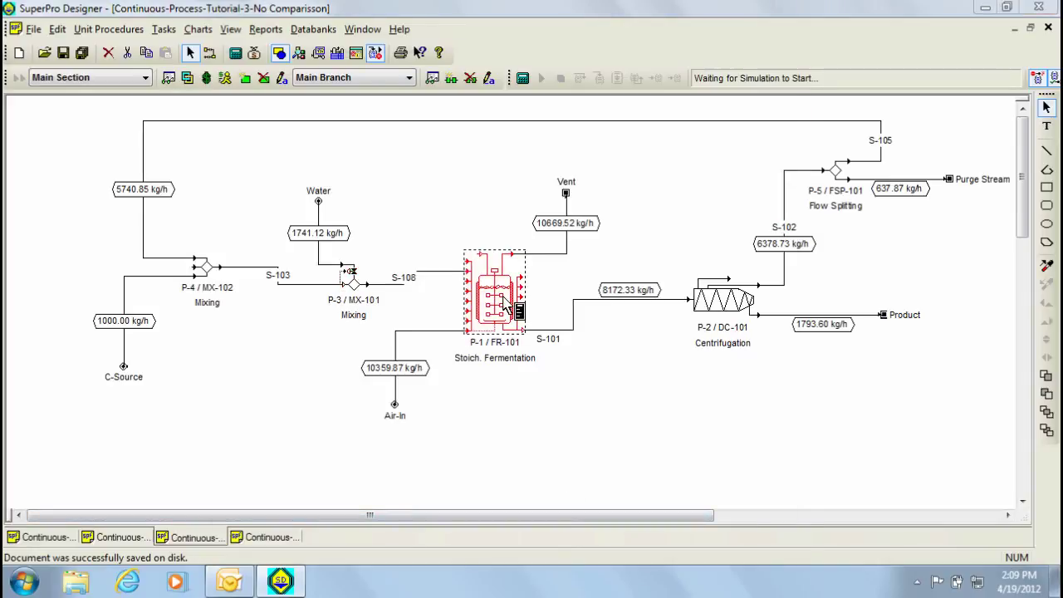
double_click(504, 305)
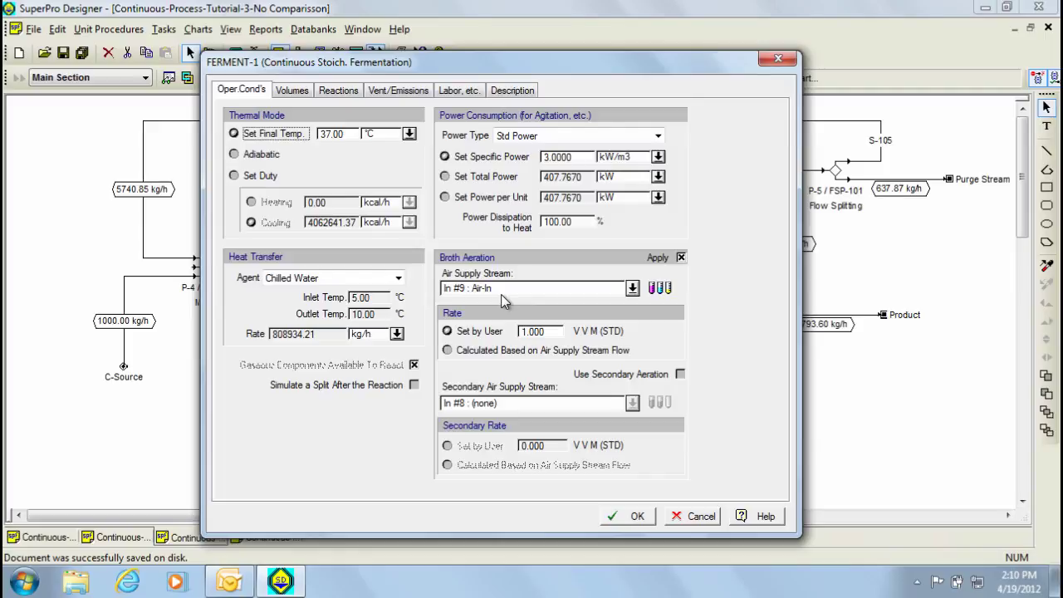
double_click(357, 133)
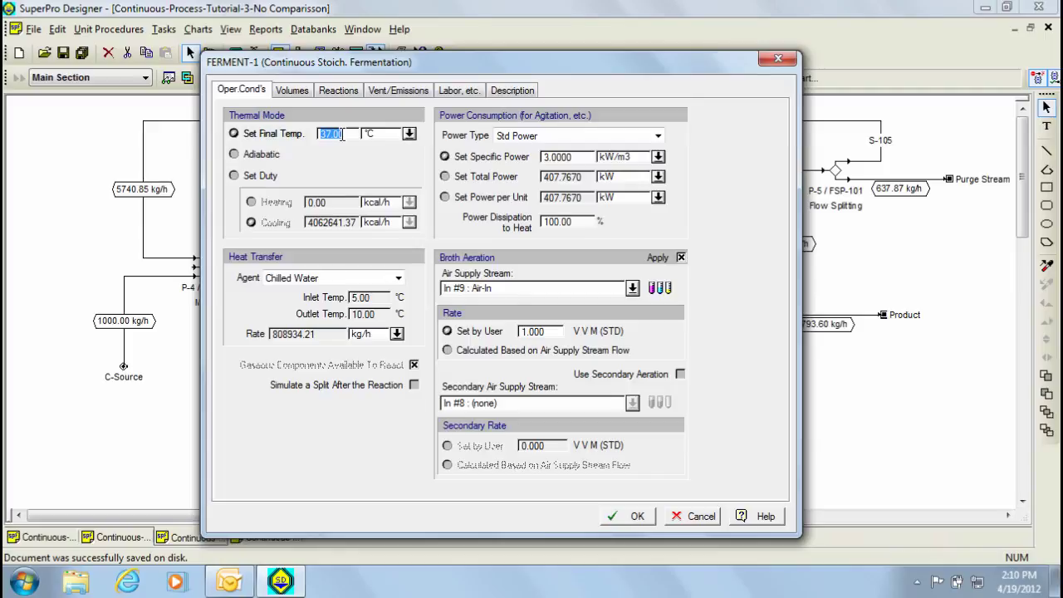
double_click(553, 332)
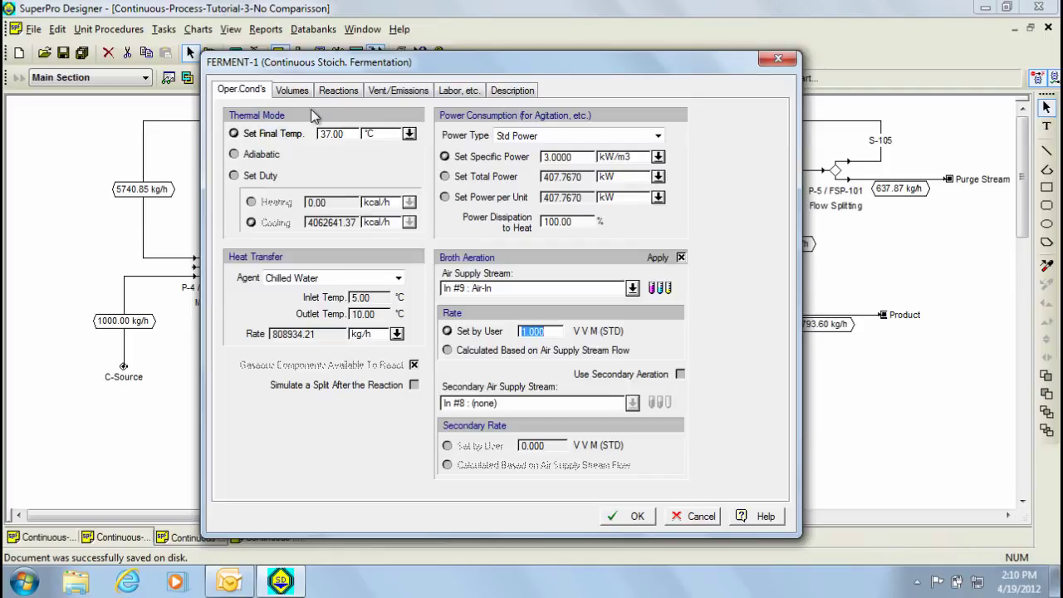
click(292, 91)
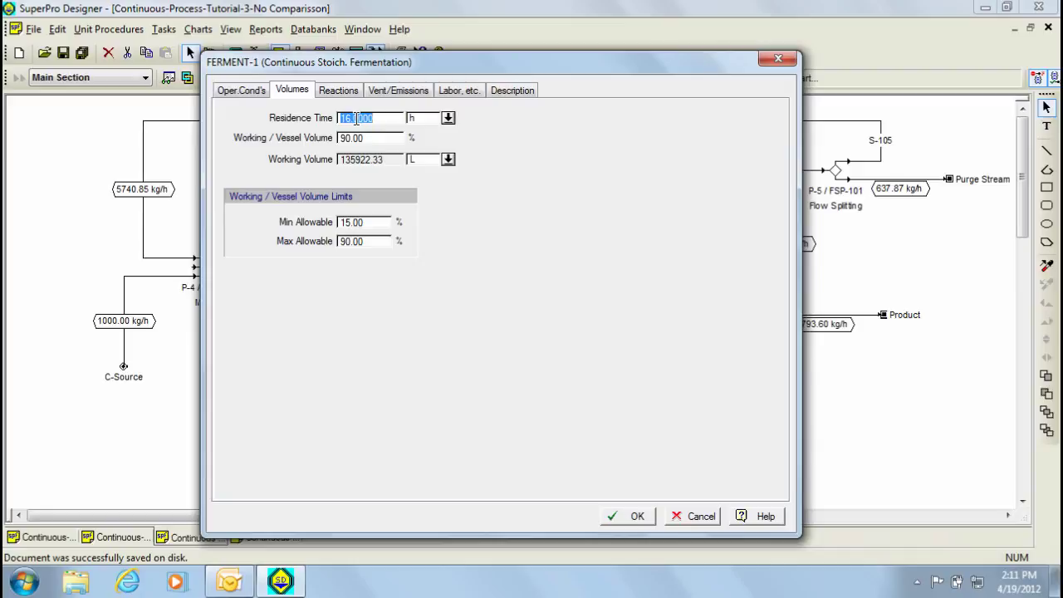
click(349, 93)
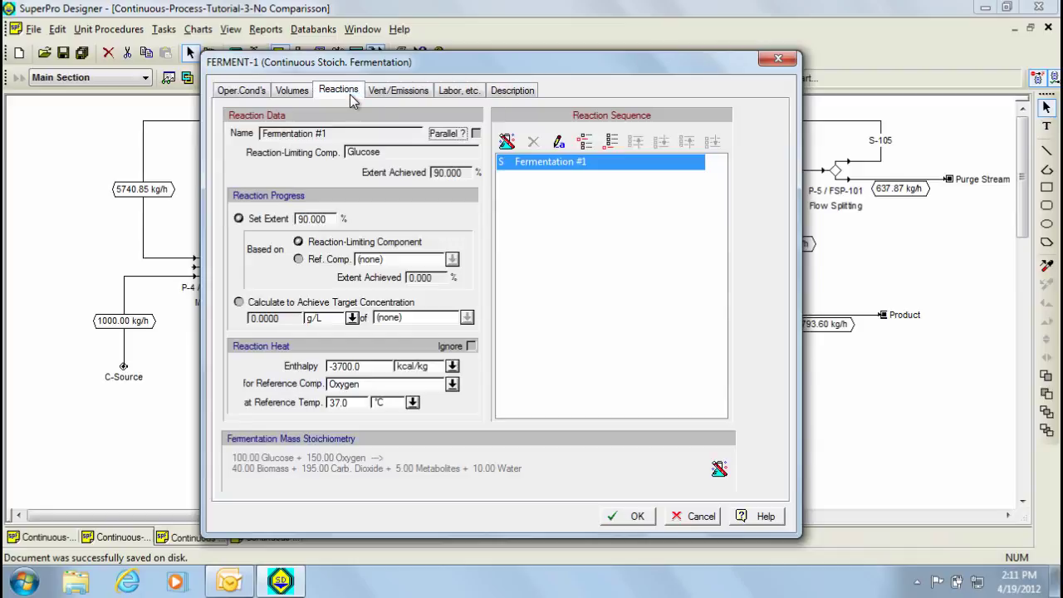
click(507, 142)
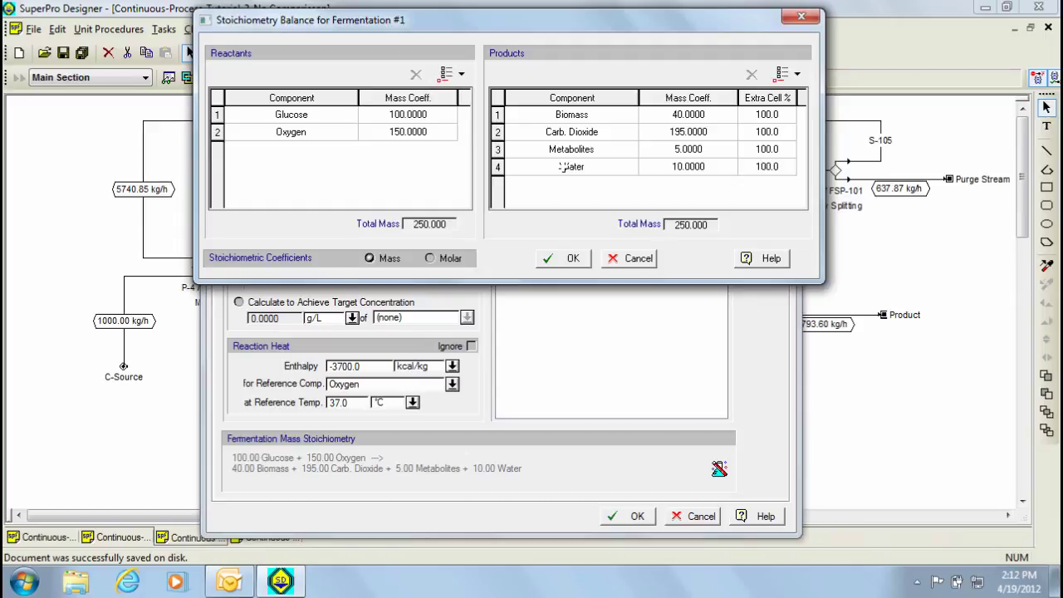
click(637, 260)
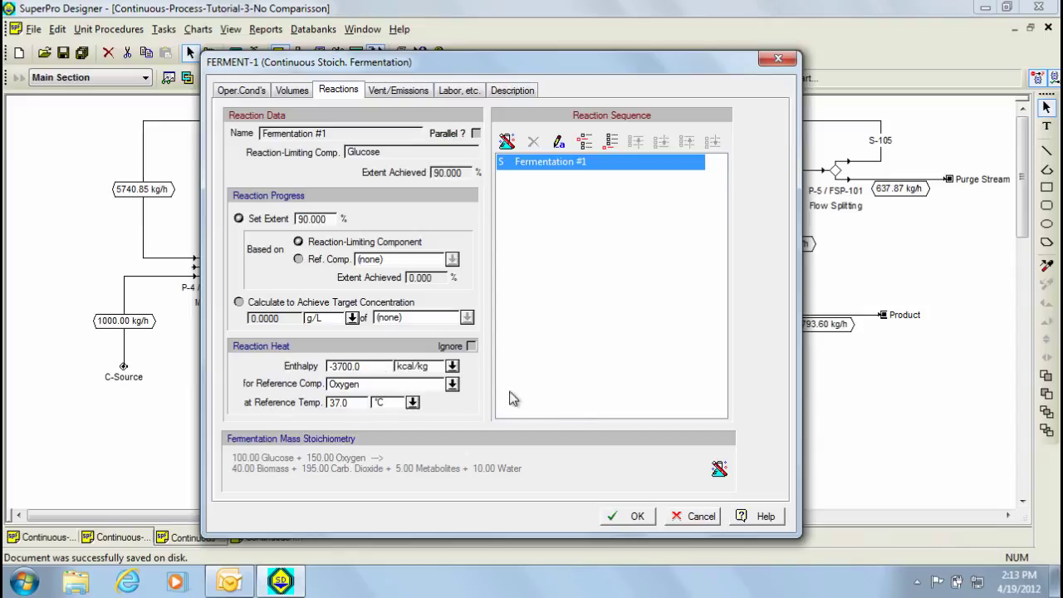
click(714, 514)
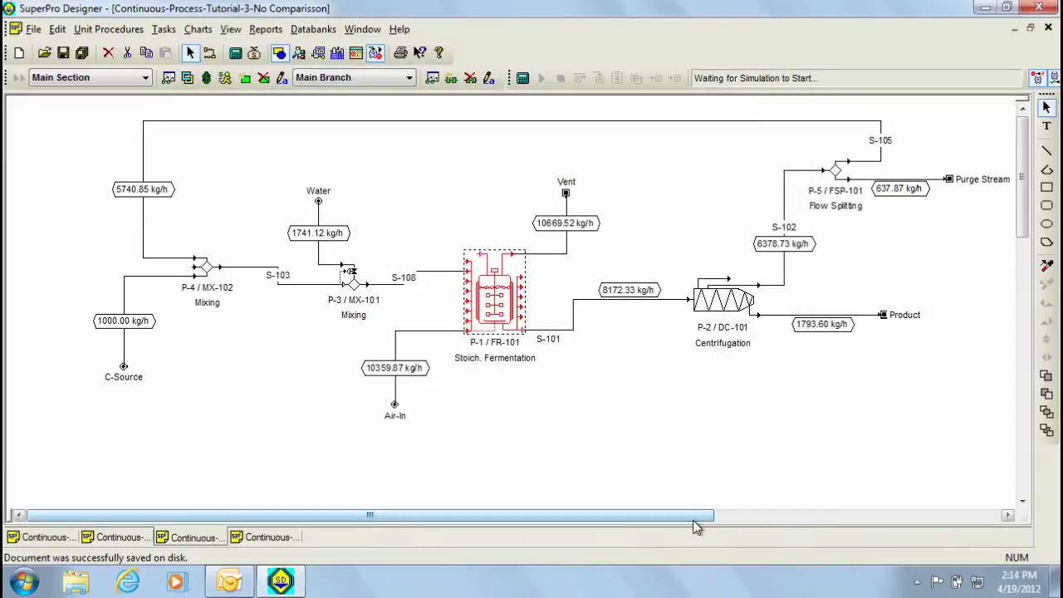
Step: Start a new process in Continuous operating mode and save the blank Flowsh2
click(722, 318)
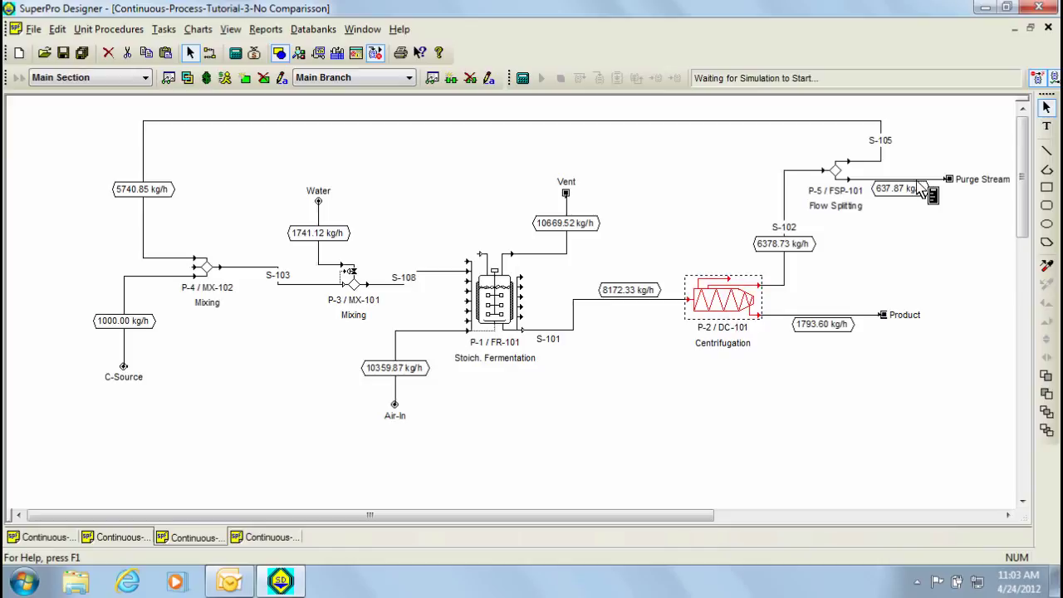
click(17, 56)
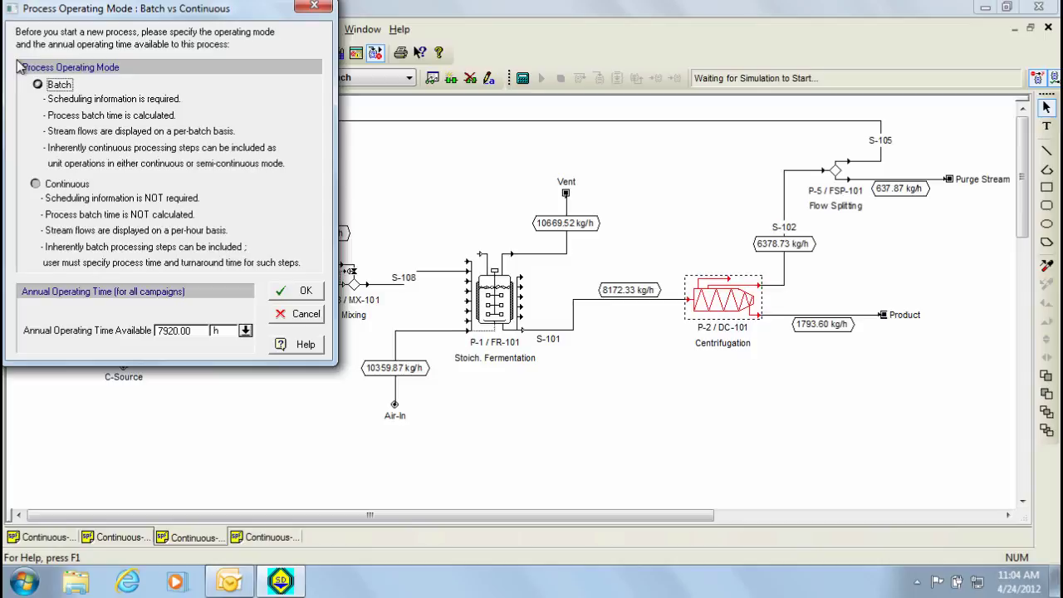
click(52, 185)
click(288, 297)
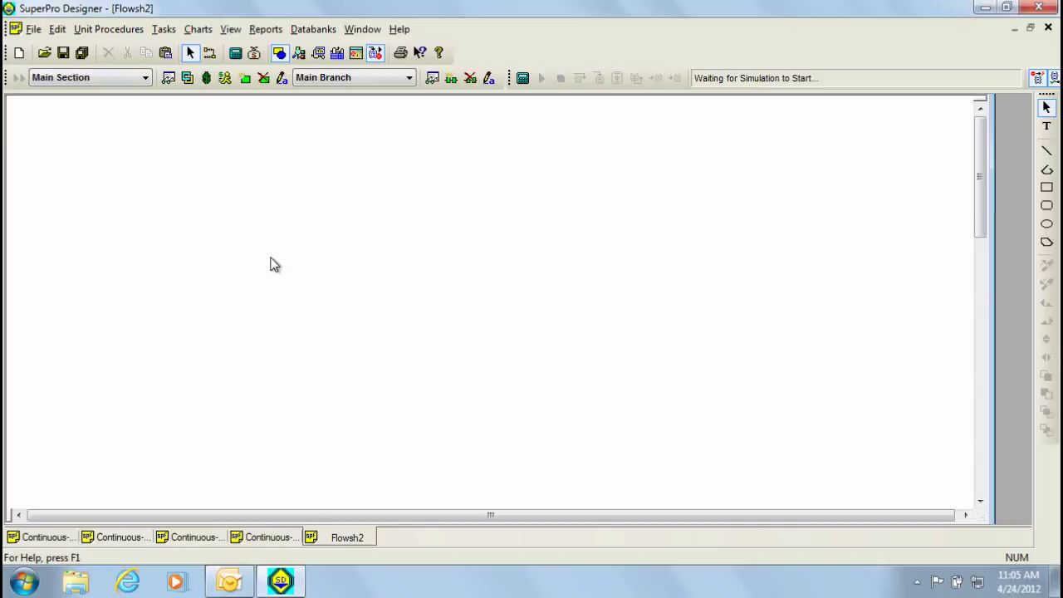
key(ctrl+s)
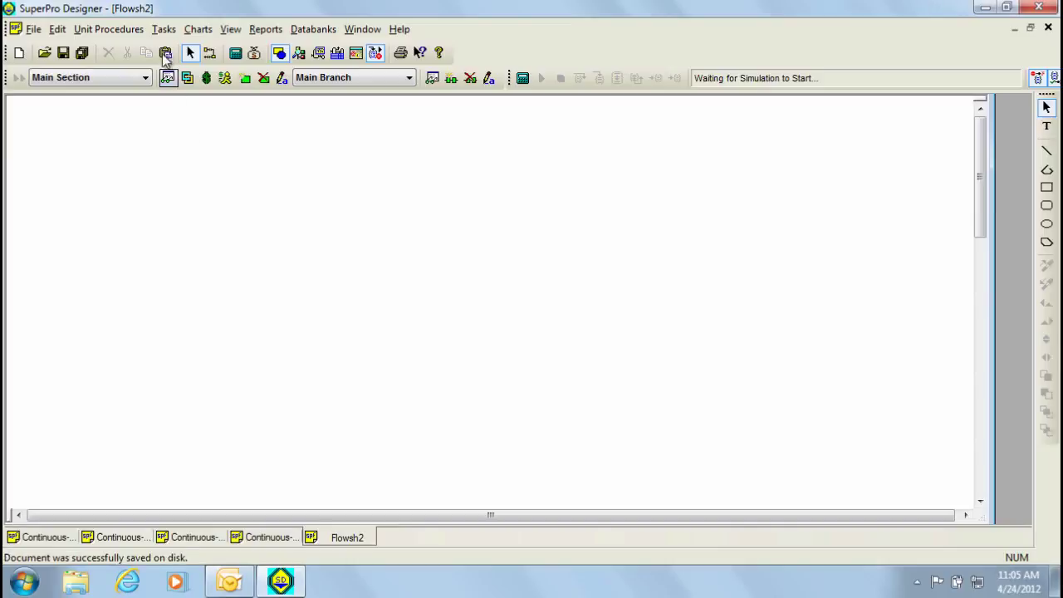
Step: Open pure component registration and register Glucose
click(164, 29)
mouse_move(186, 69)
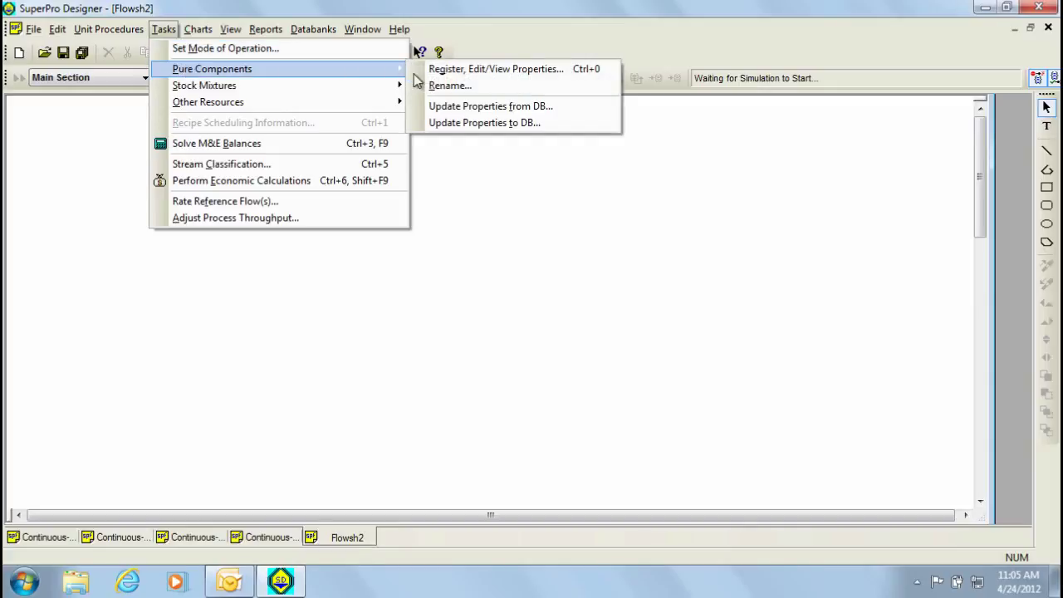
click(430, 71)
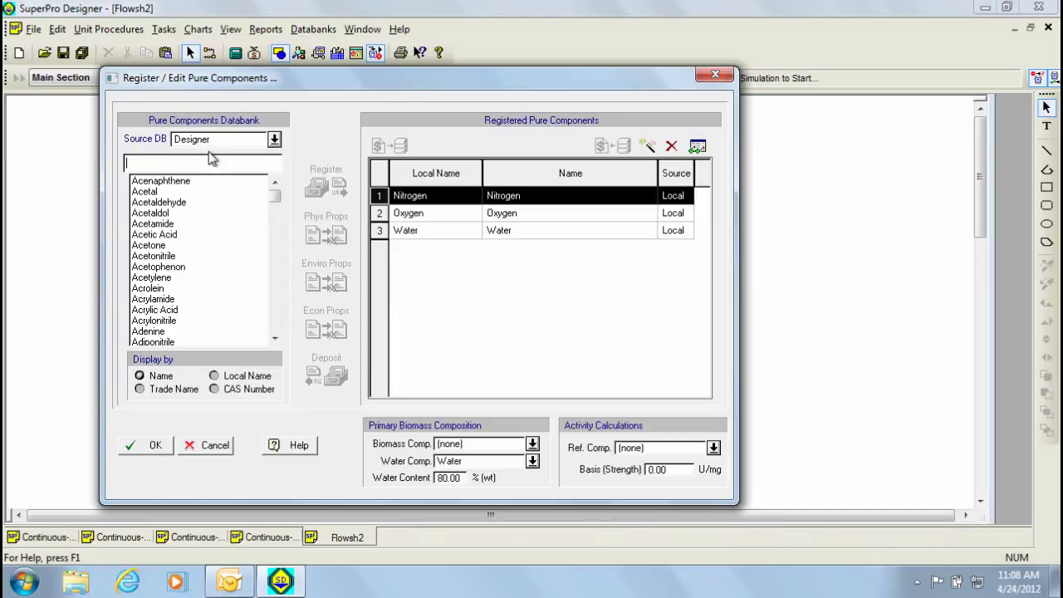
text(glu)
text(ose)
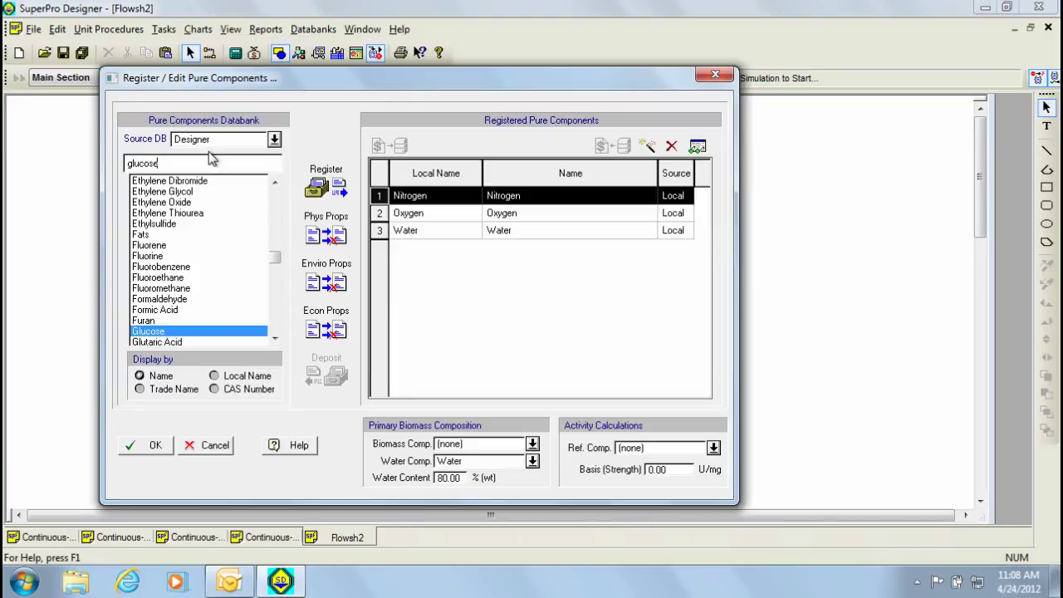
double_click(220, 333)
Step: Register Biomass and Carbon Dioxide, then begin a new custom component
drag(181, 164, 99, 163)
text(biomass)
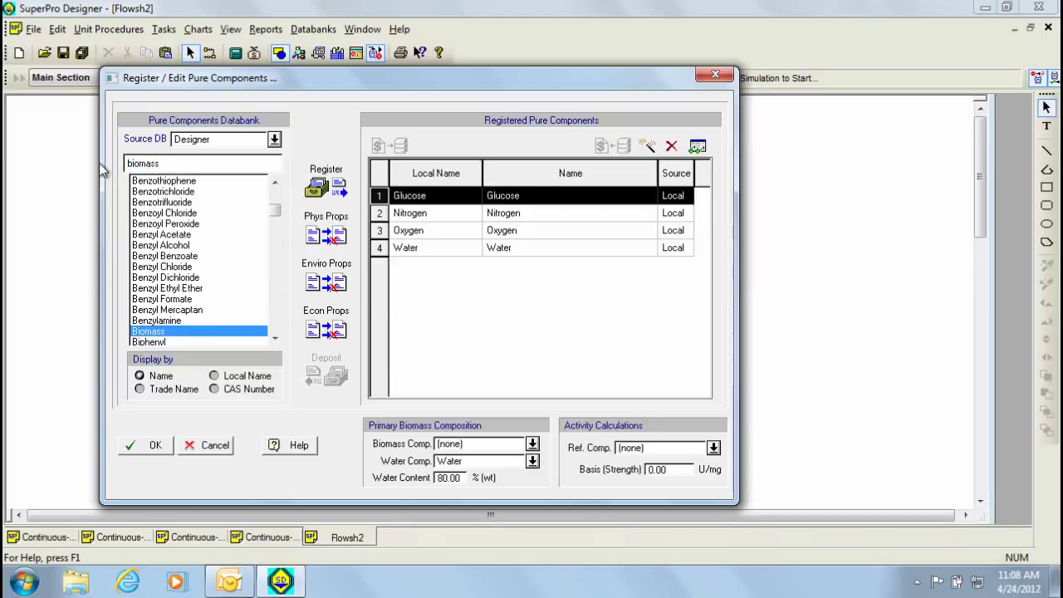
click(330, 188)
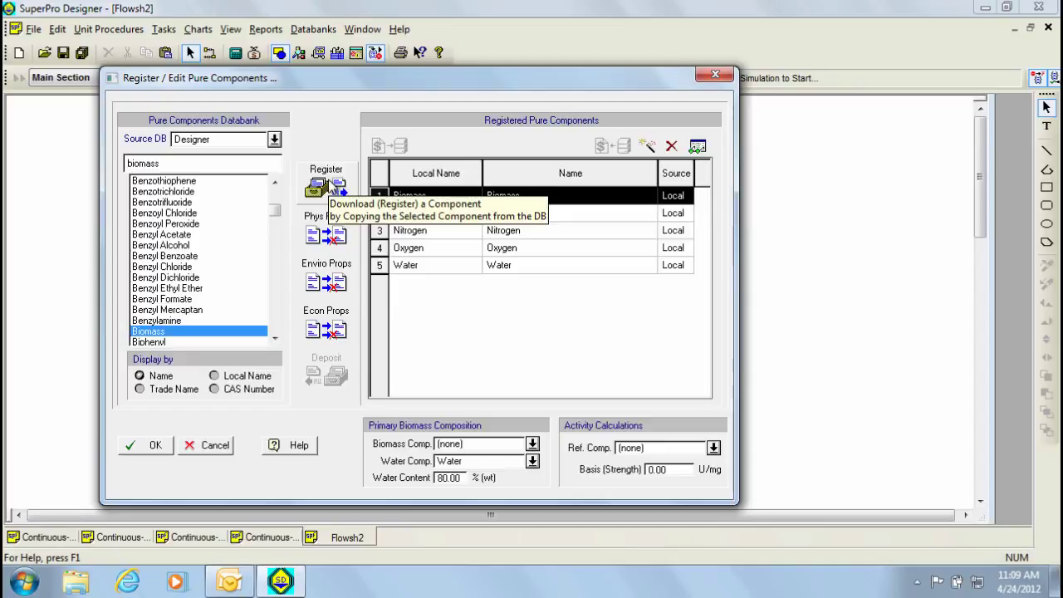
drag(176, 166, 123, 170)
text(carbon)
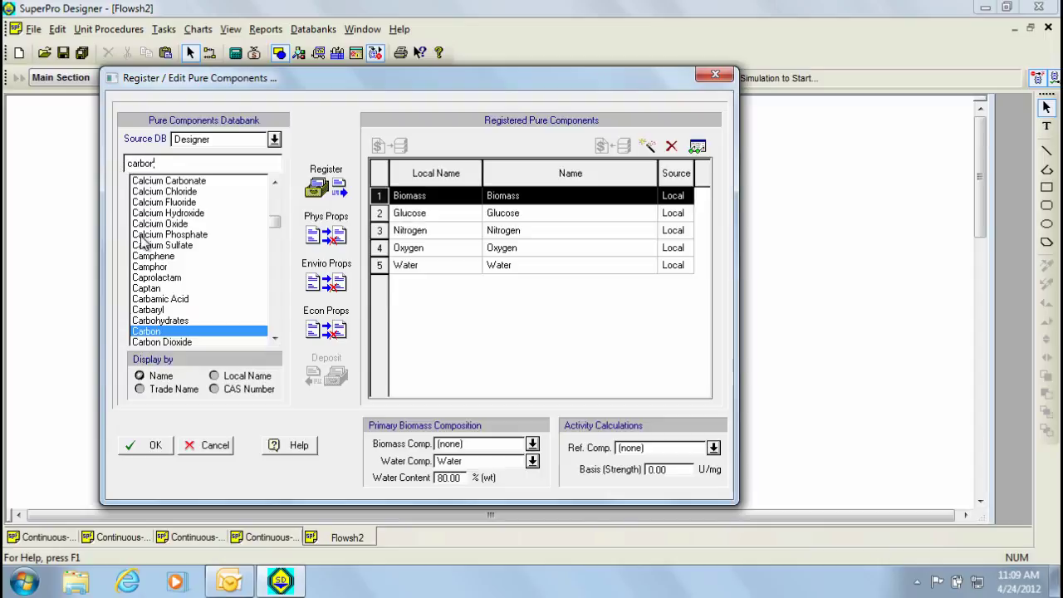
double_click(180, 343)
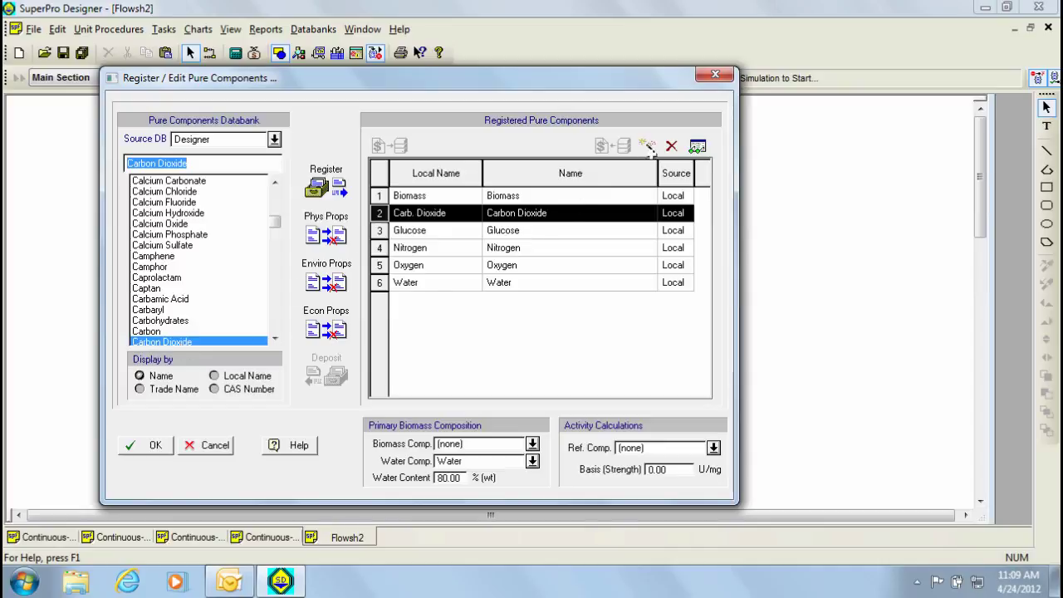
click(649, 147)
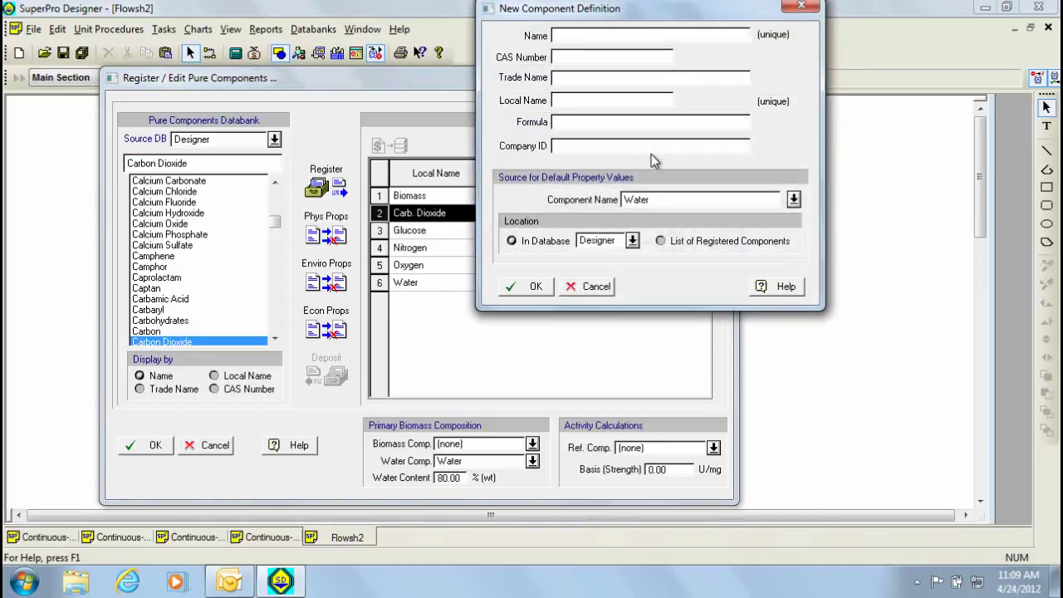
Step: Define a new component named Metabolites with default properties from Ethyl Alcohol
text(Metabolites)
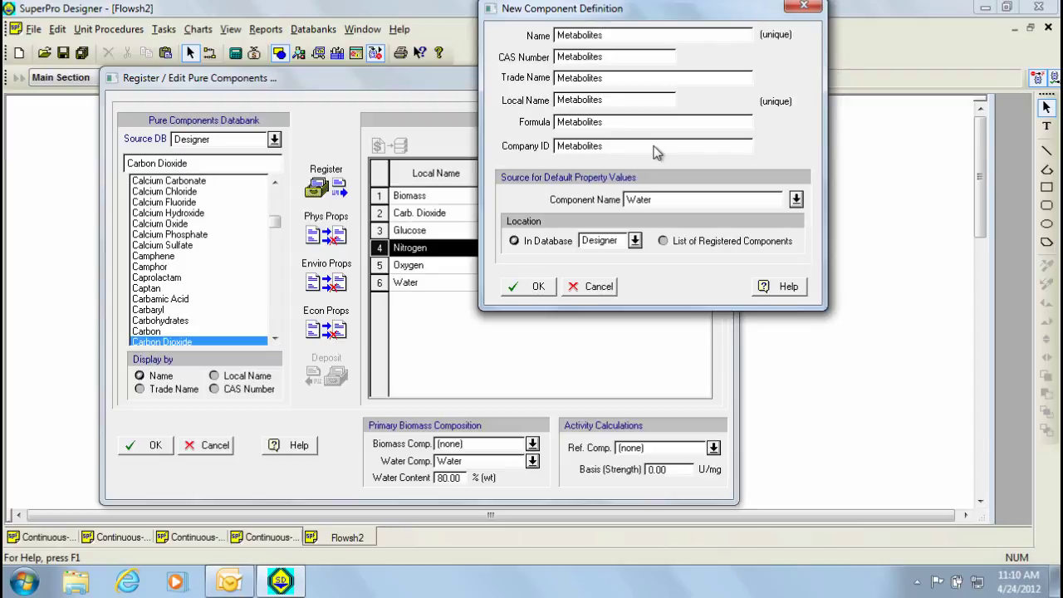
click(795, 199)
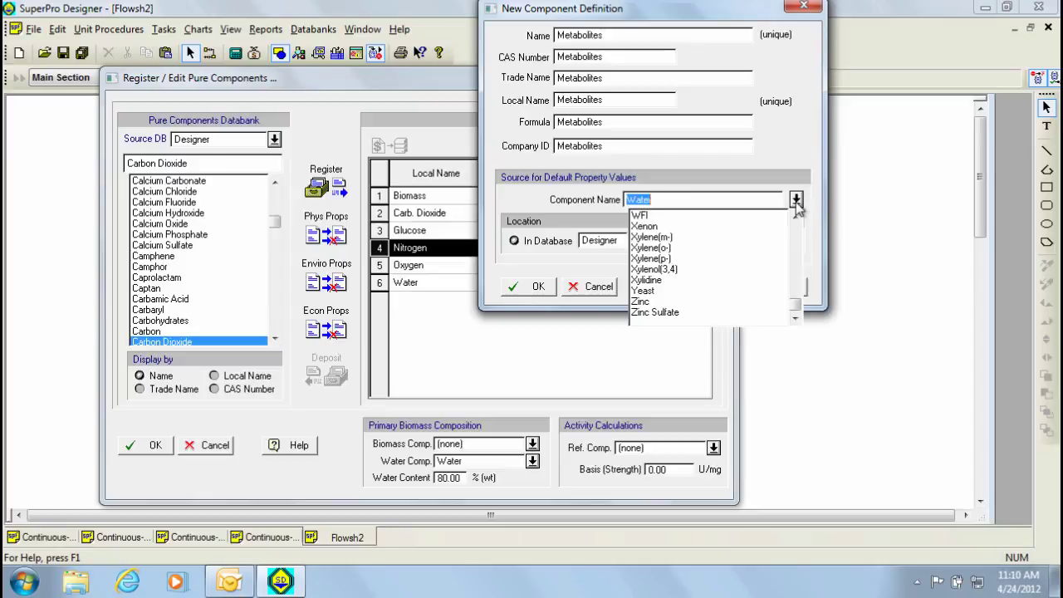
text(ethy)
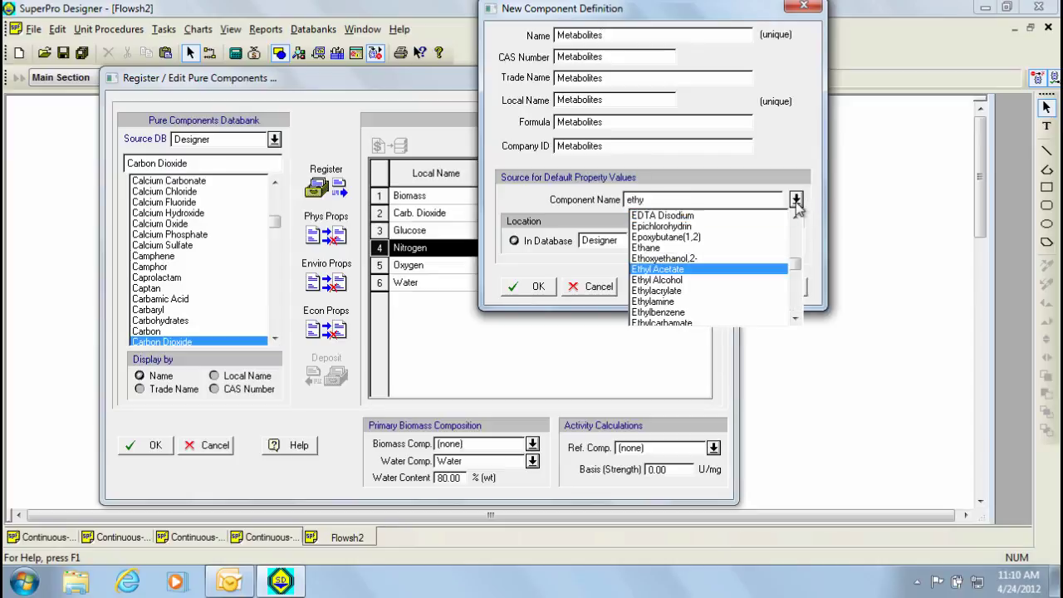
text(l a)
click(689, 281)
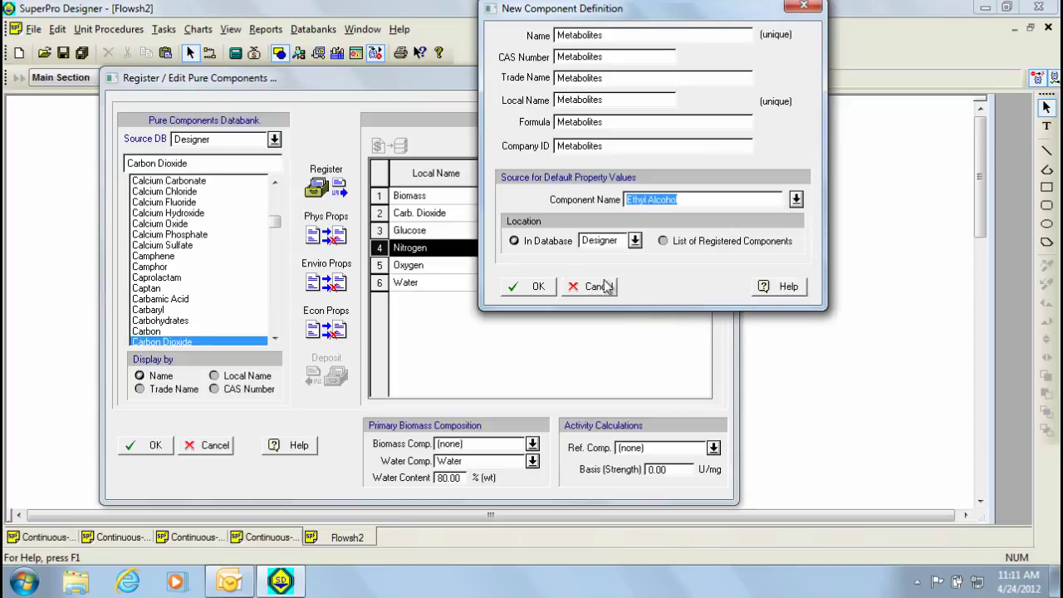
click(541, 285)
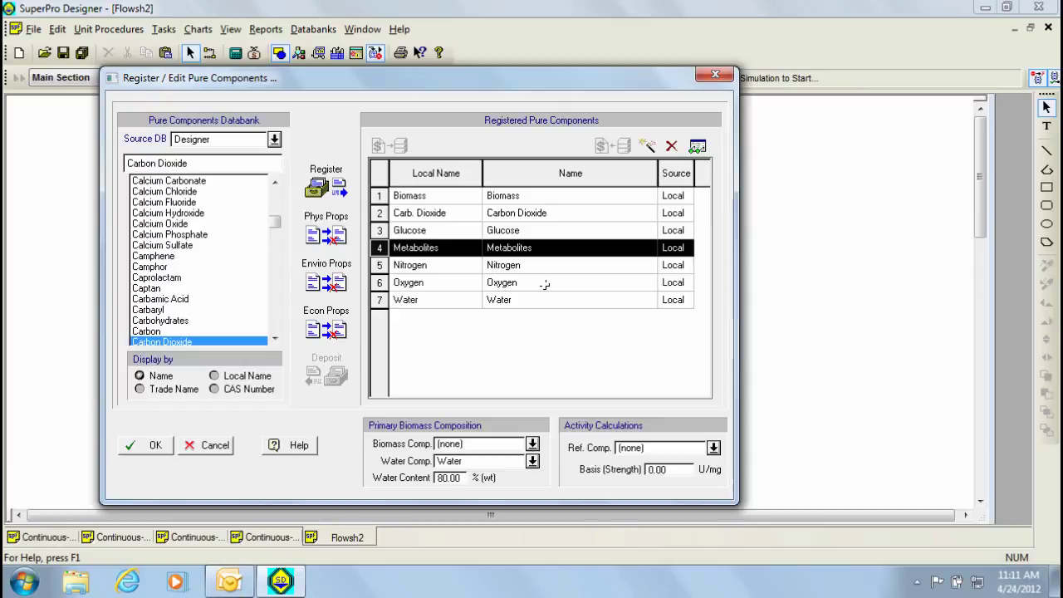
Step: Check Metabolites' constant physical properties, accept the component list, and save
click(697, 147)
click(581, 53)
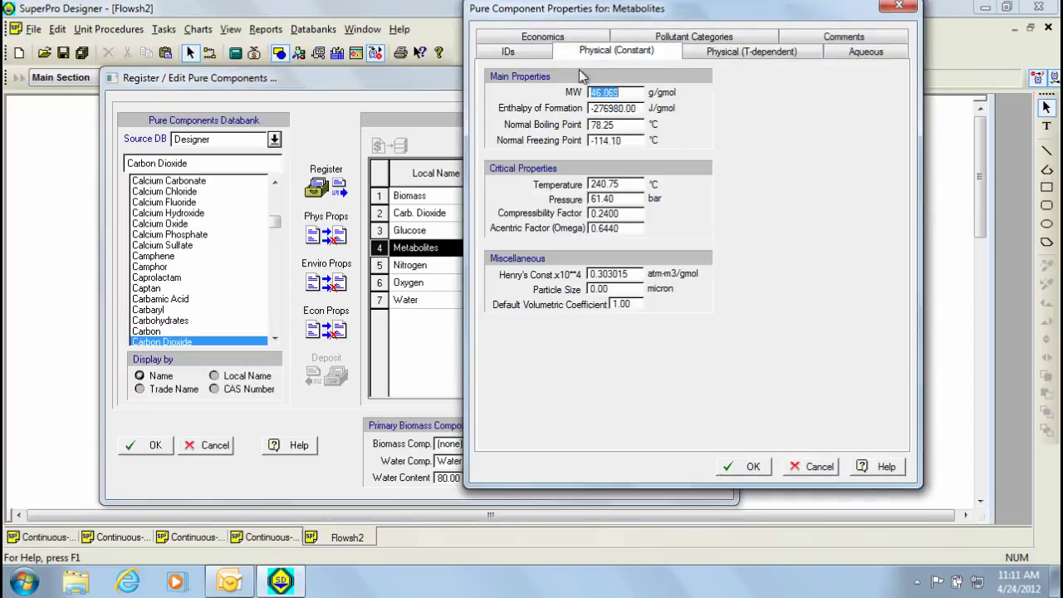
click(594, 91)
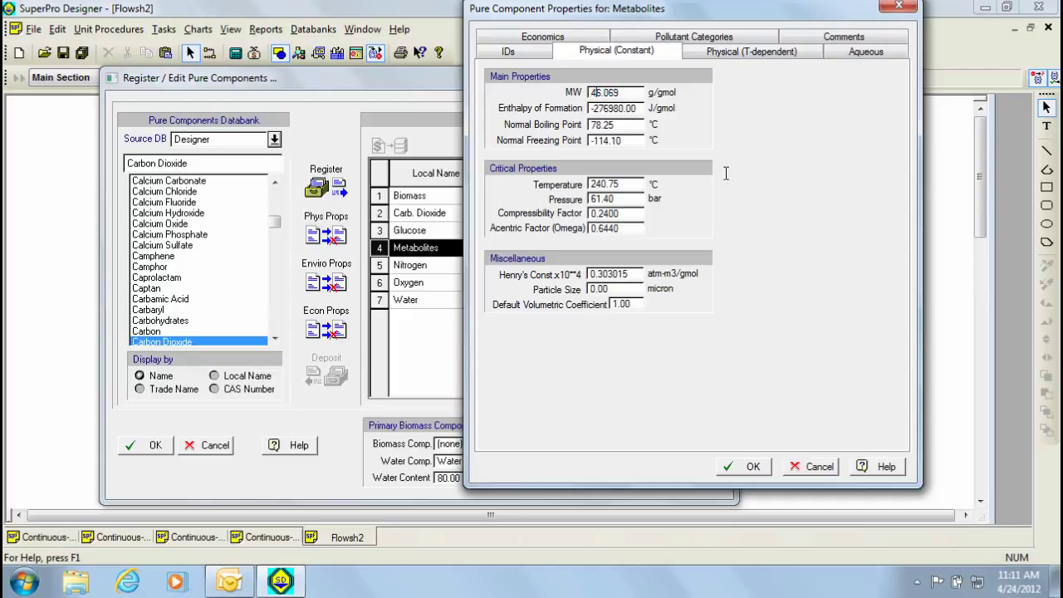
click(819, 466)
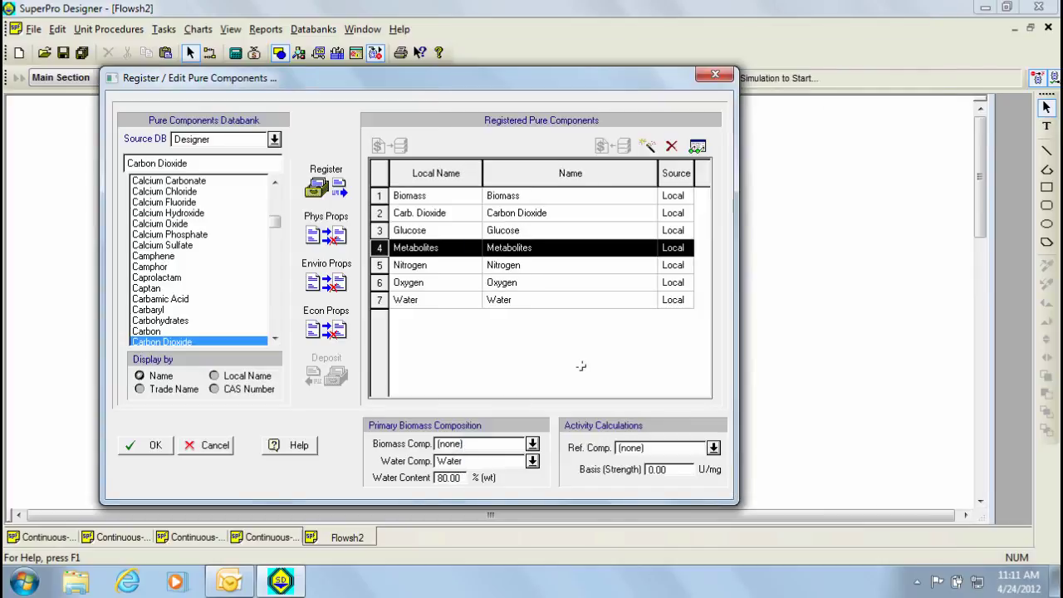
click(149, 446)
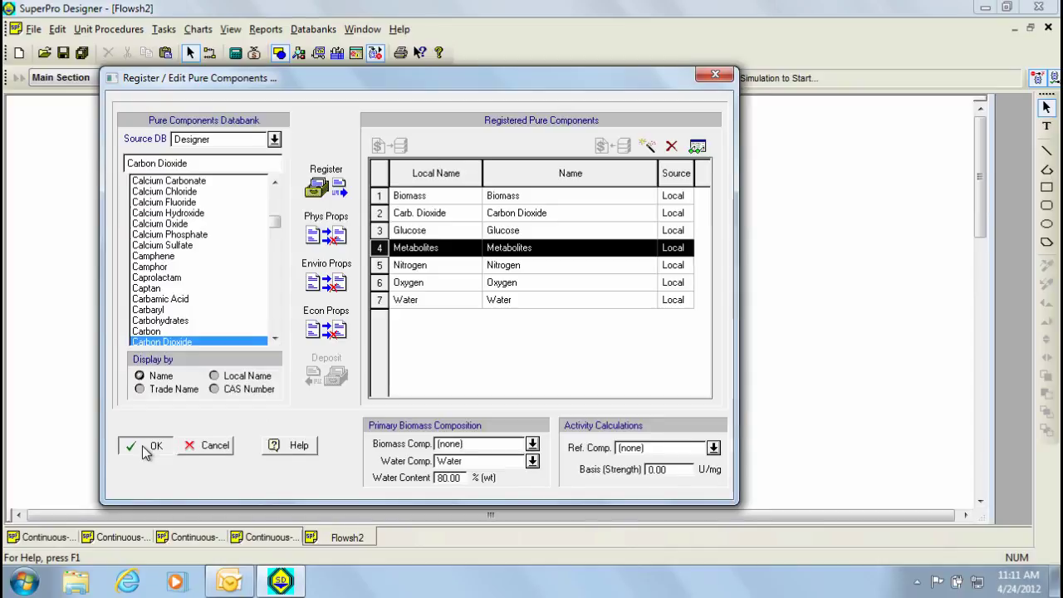
key(ctrl+s)
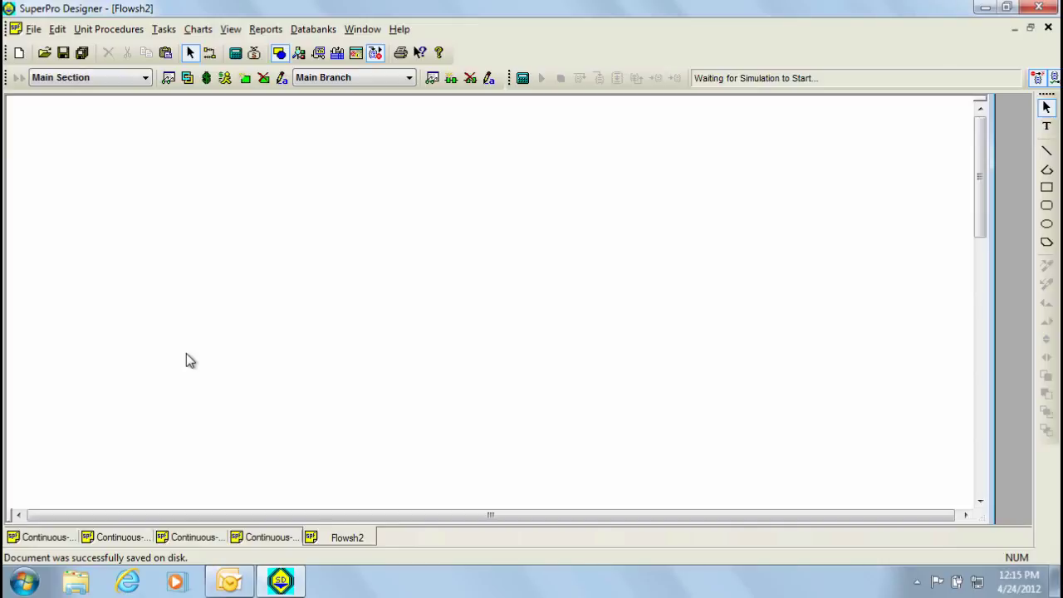
Step: Place a Bulk Flow mixing unit, P-1 / MX-101, on the empty Flowsh2 canvas
click(125, 29)
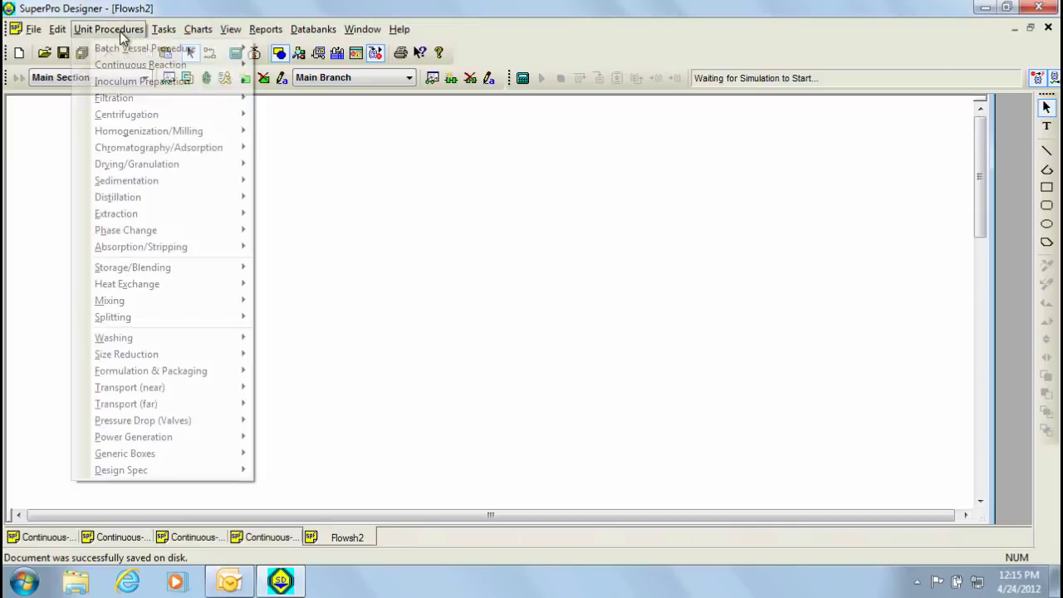
mouse_move(139, 303)
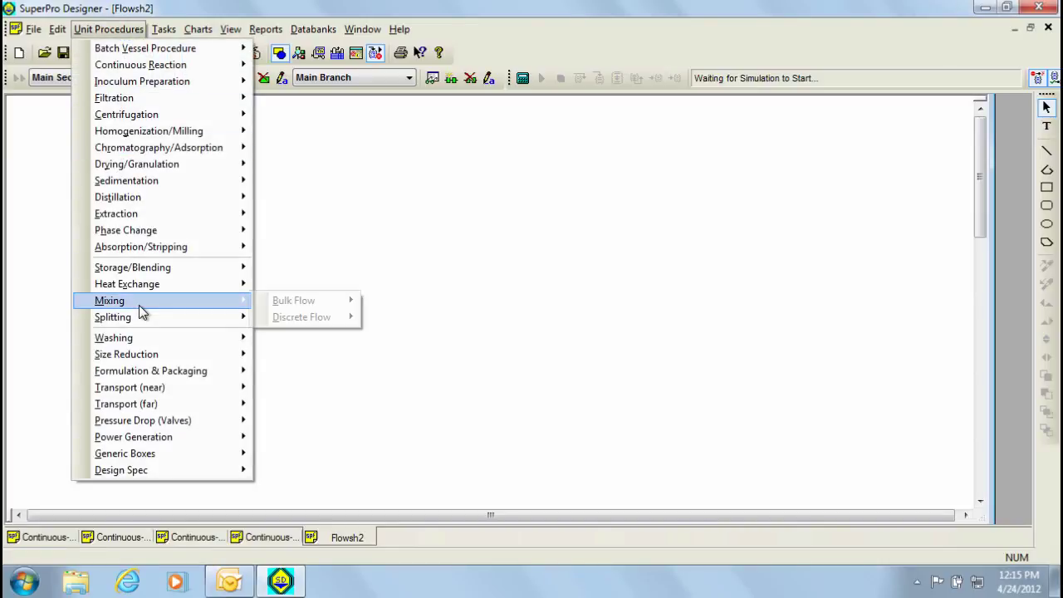
mouse_move(303, 308)
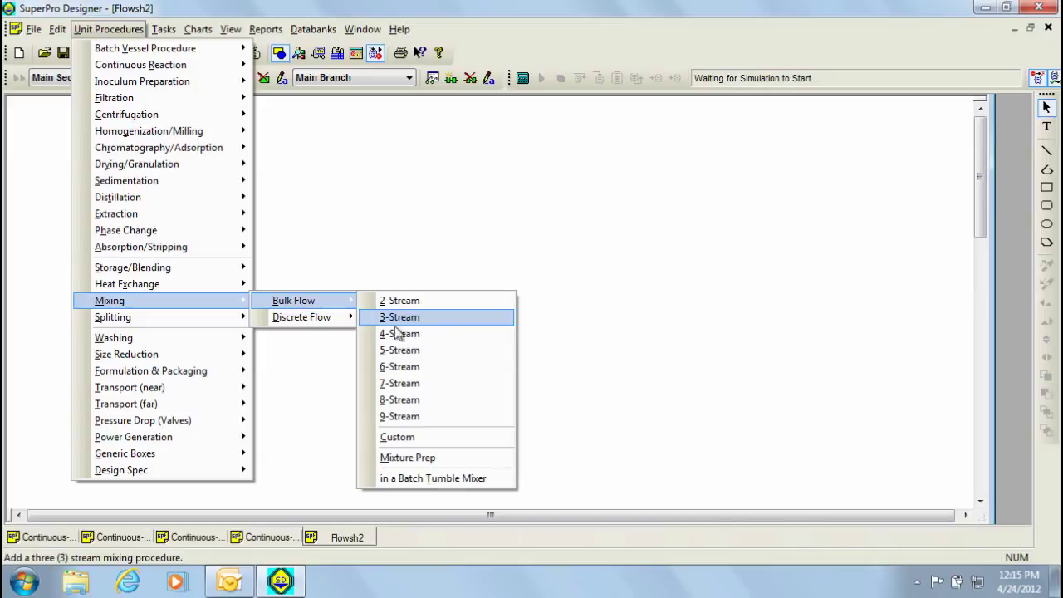
click(418, 438)
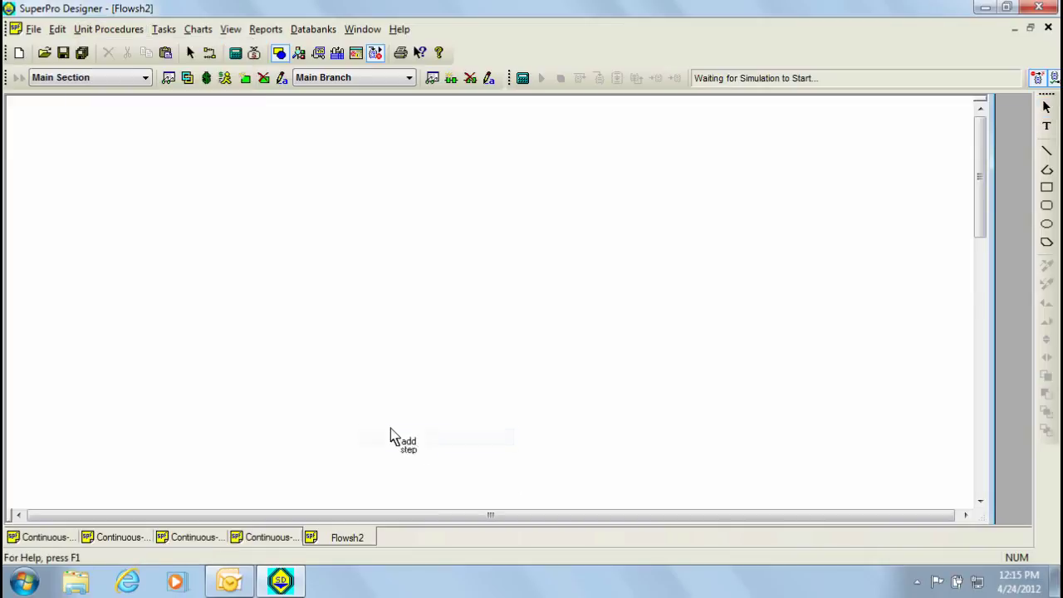
click(211, 285)
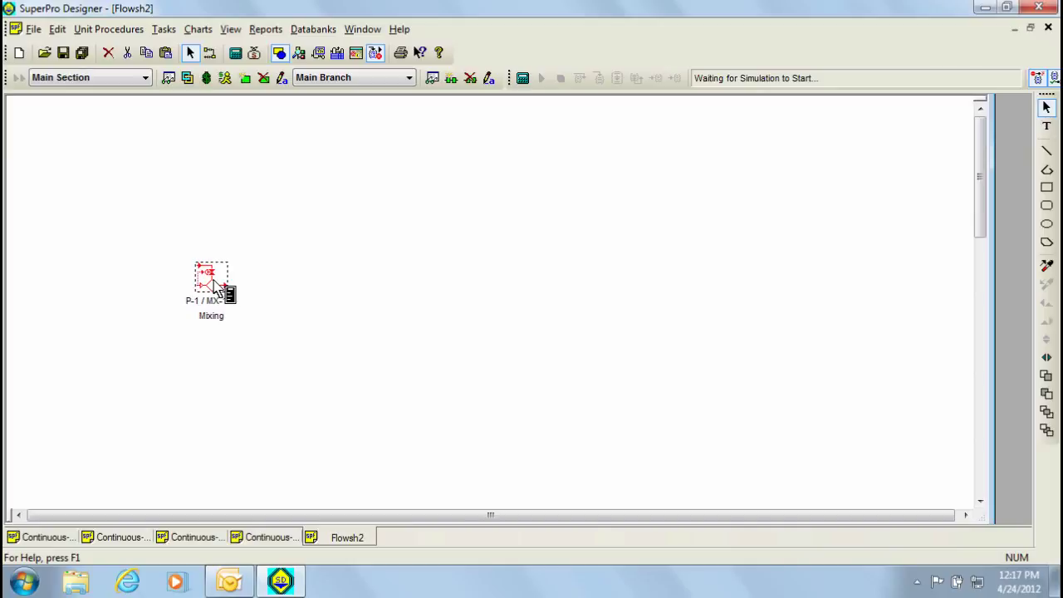
Step: Place a continuous stoichiometric fermentor, P-2 / FR-101, right of the mixer
click(119, 30)
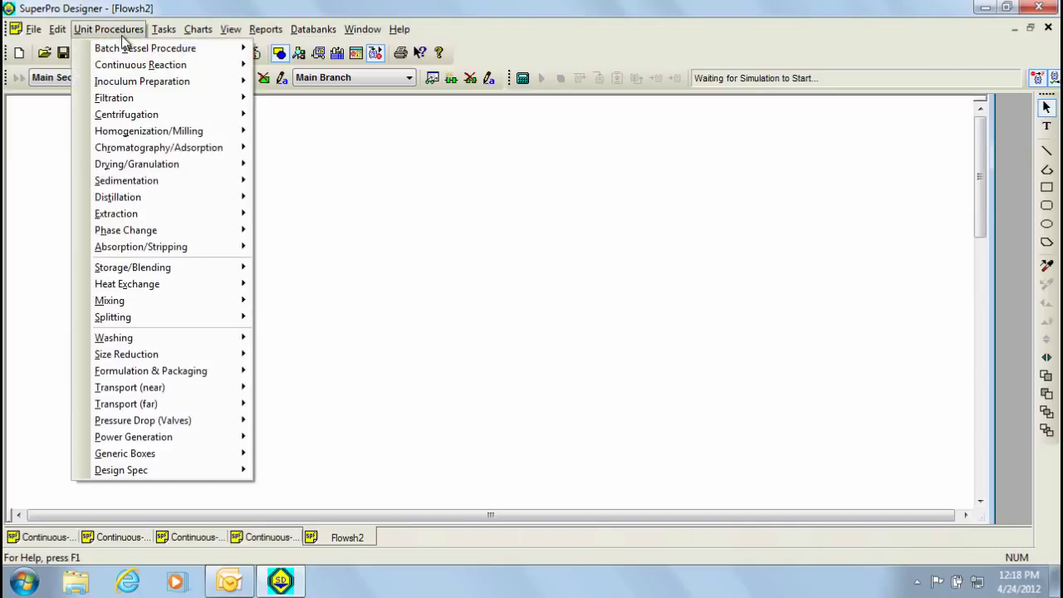
mouse_move(143, 70)
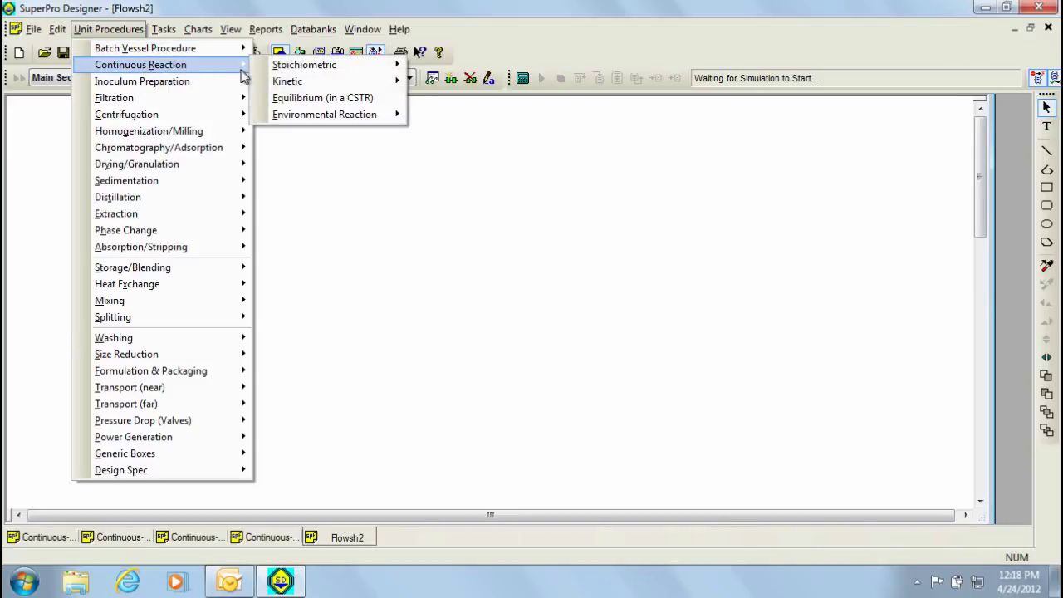
mouse_move(296, 70)
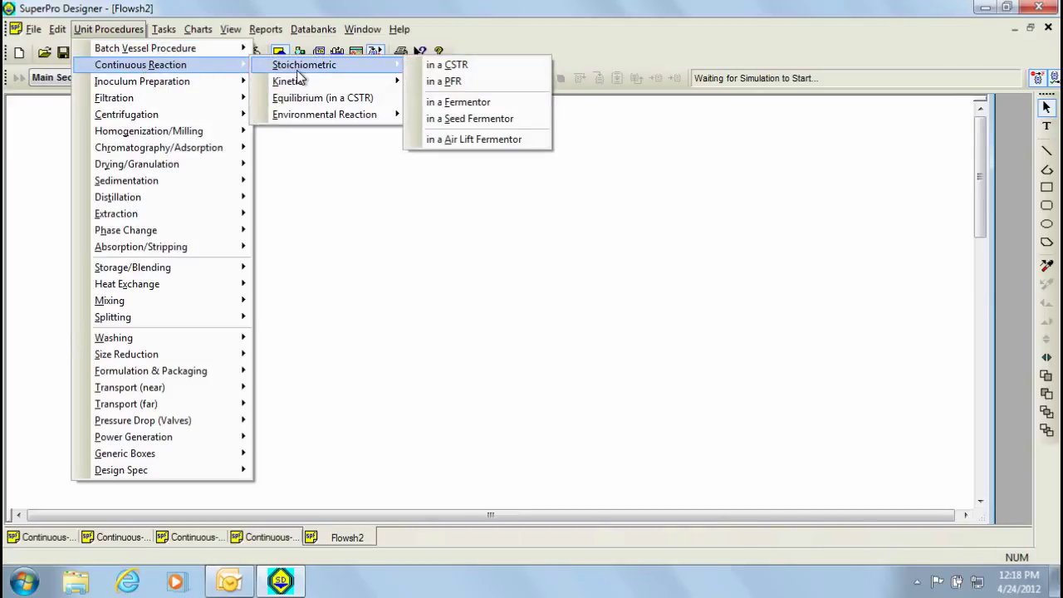
click(470, 103)
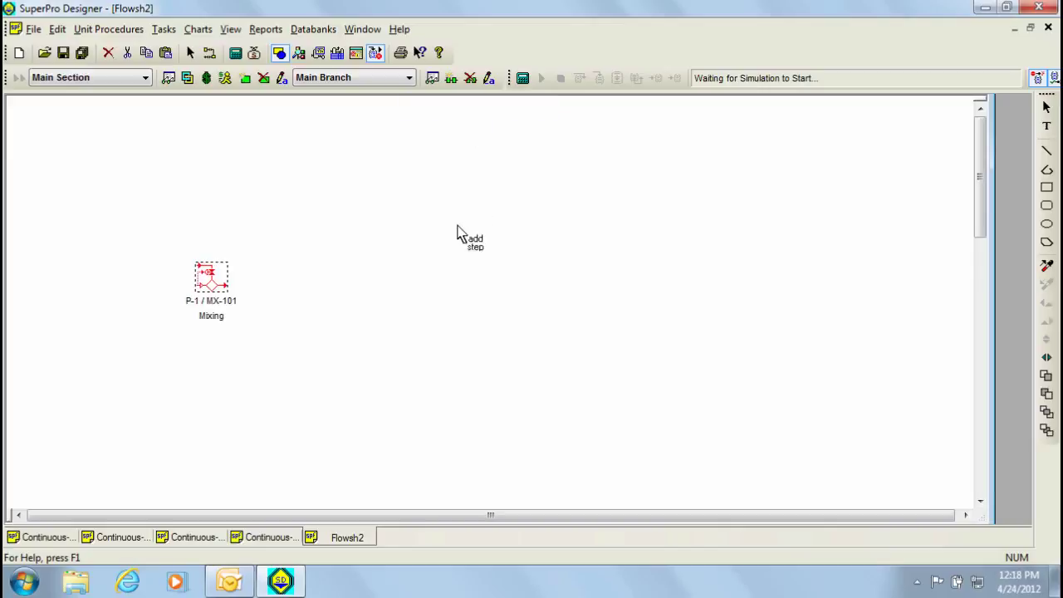
click(438, 286)
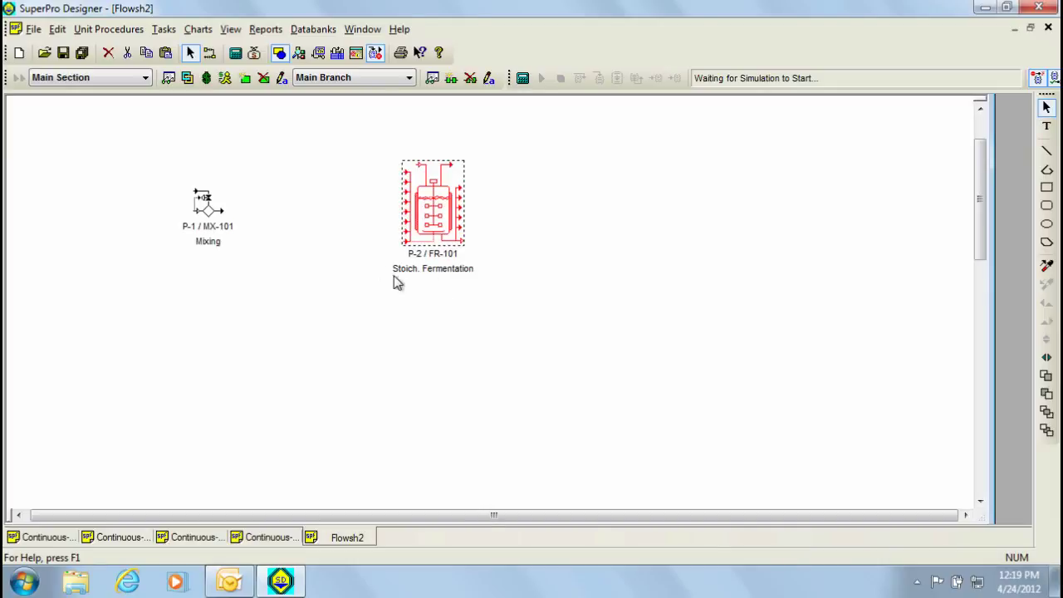
Step: Browse the Batch Vessel Procedure options and close the menu without adding anything
click(112, 30)
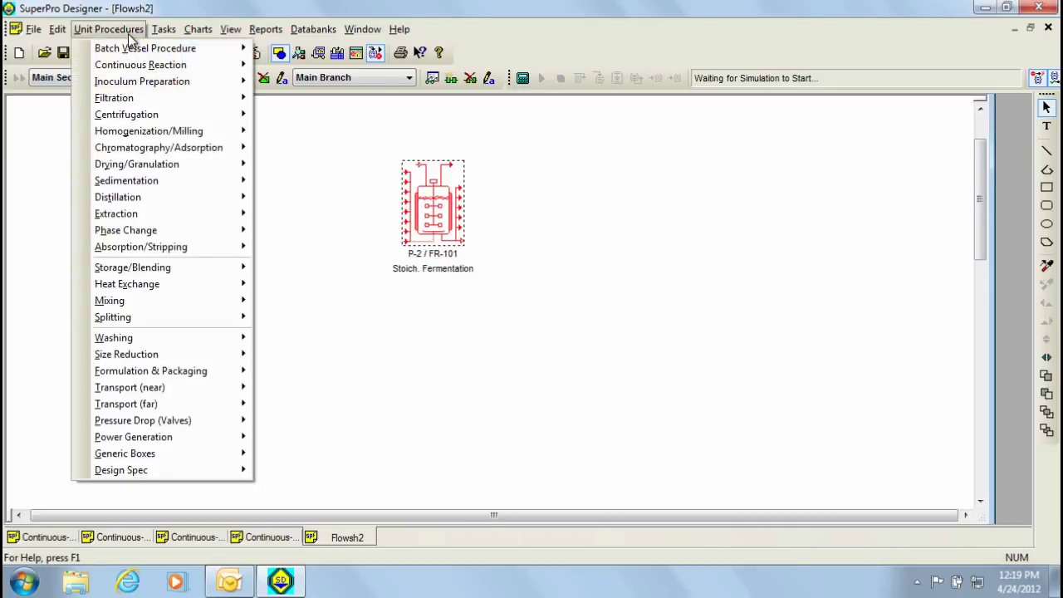
mouse_move(141, 50)
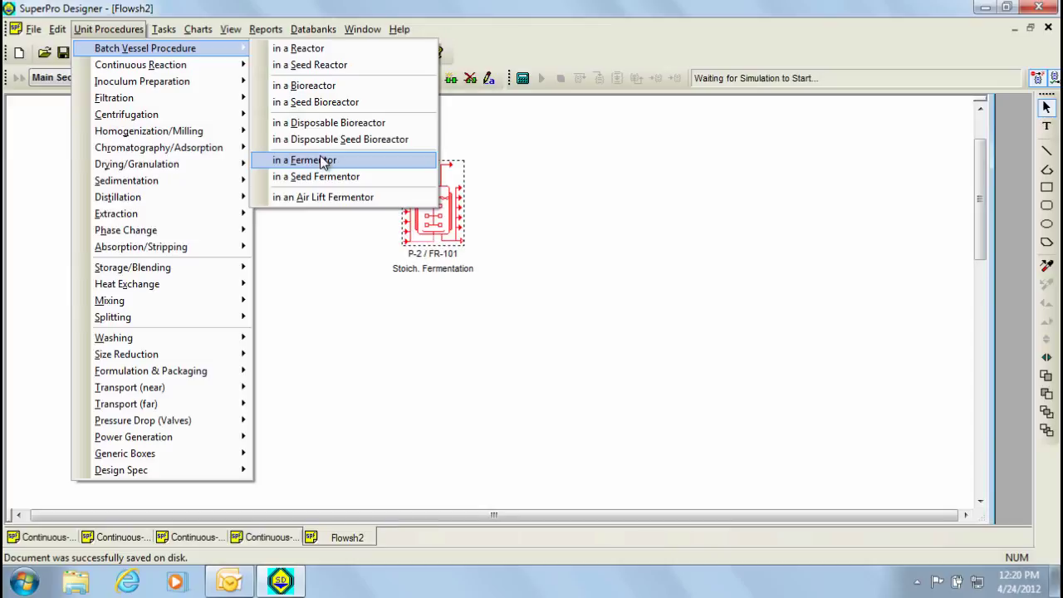
click(443, 301)
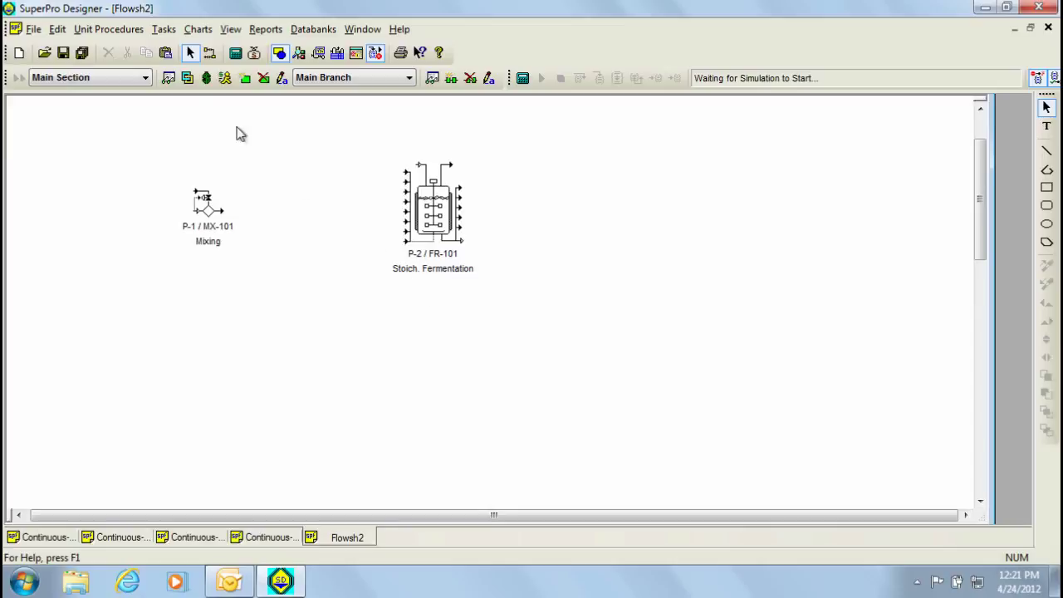
click(125, 31)
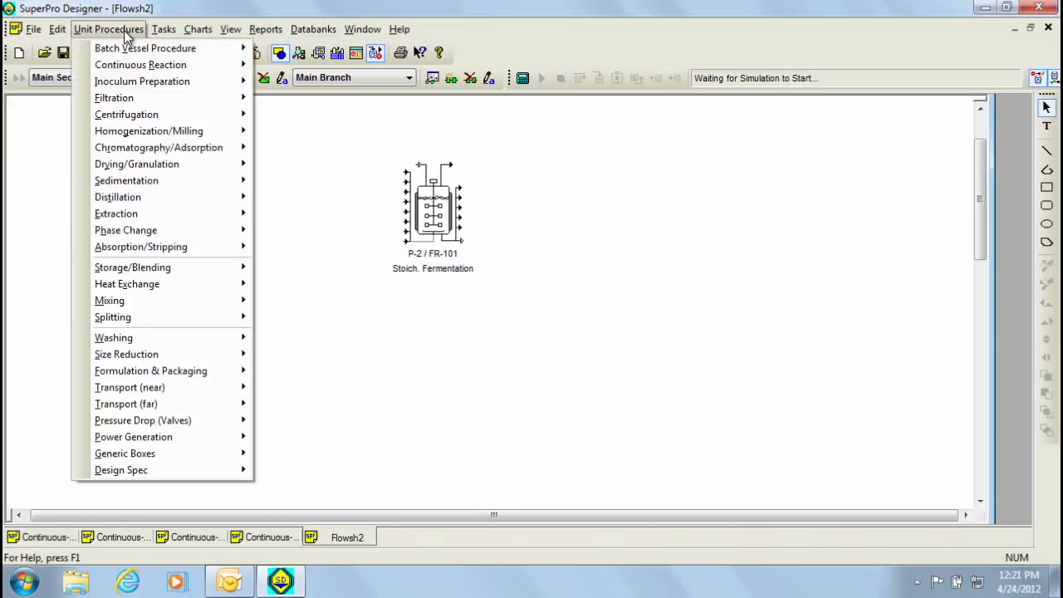
Step: Place a decanter centrifuge, P-3 / DC-101, right of the fermentor and enter Connect Mode
mouse_move(244, 114)
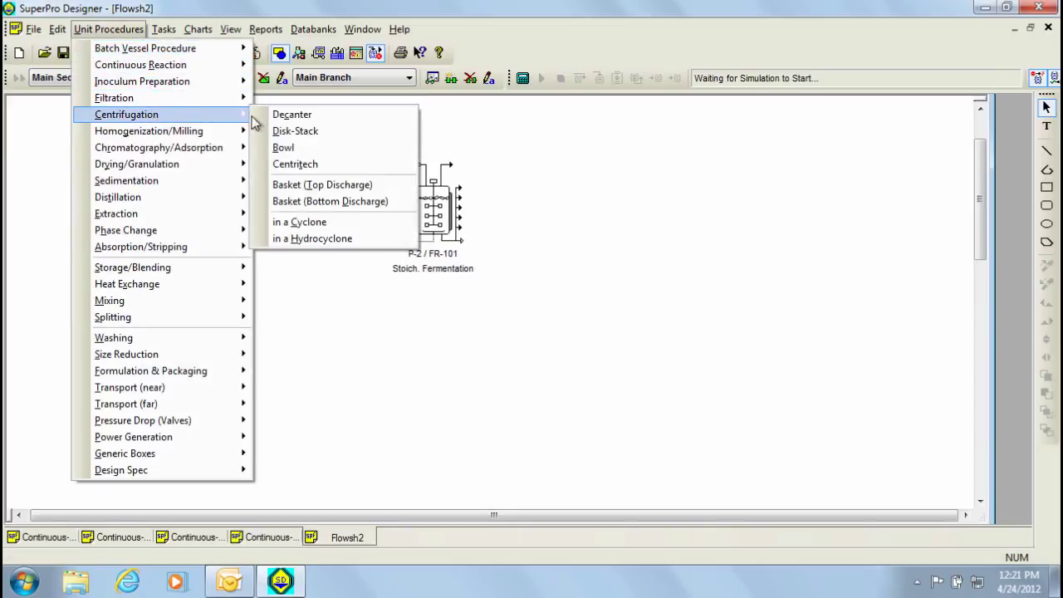
click(287, 113)
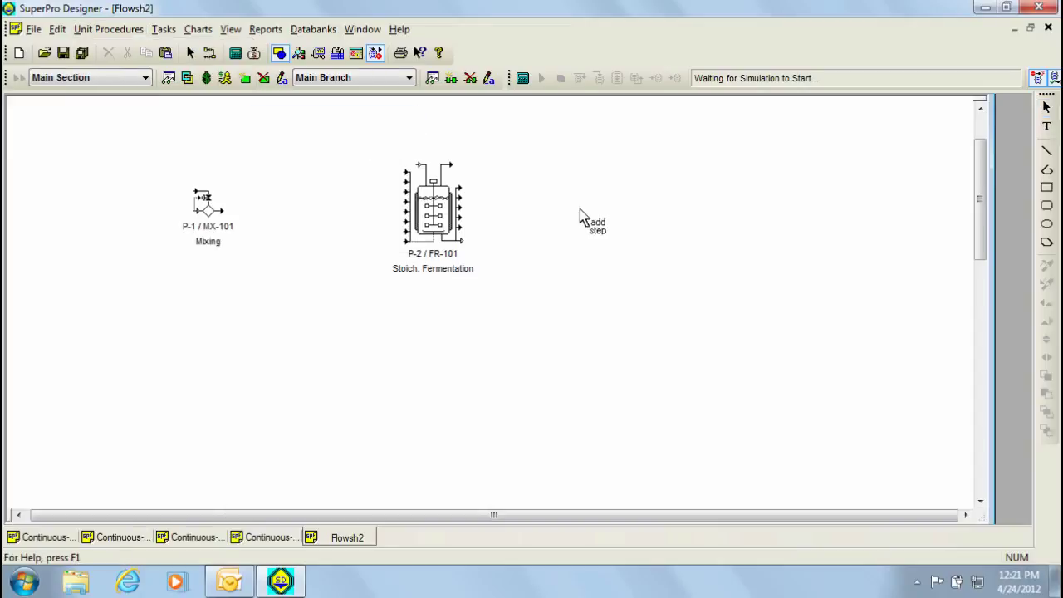
click(633, 218)
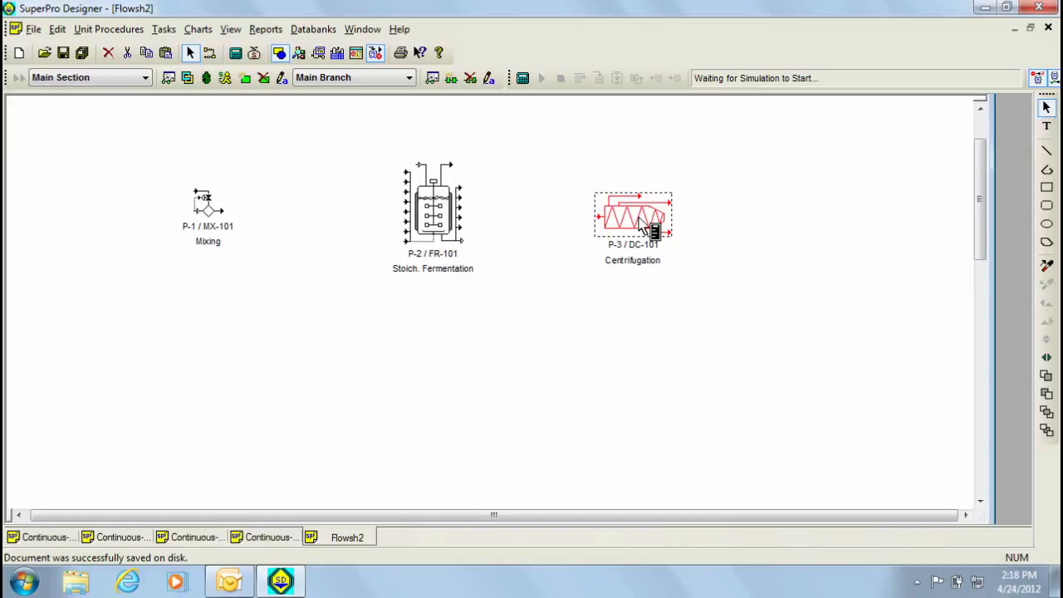
click(209, 55)
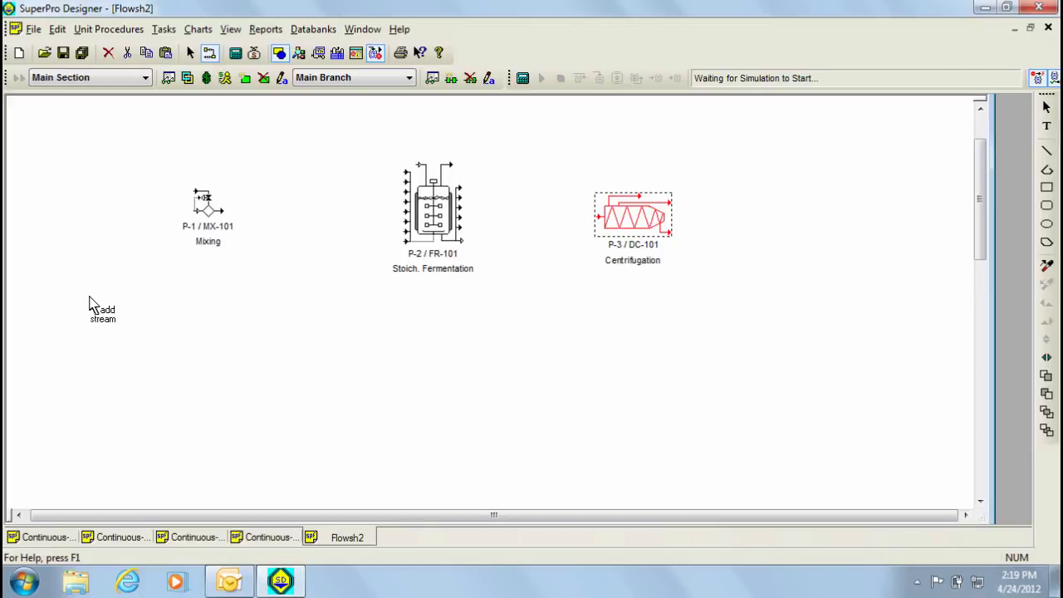
Step: Draw feeds S-101 and S-102 into the mixer and S-103 to the fermentor, then save
click(90, 297)
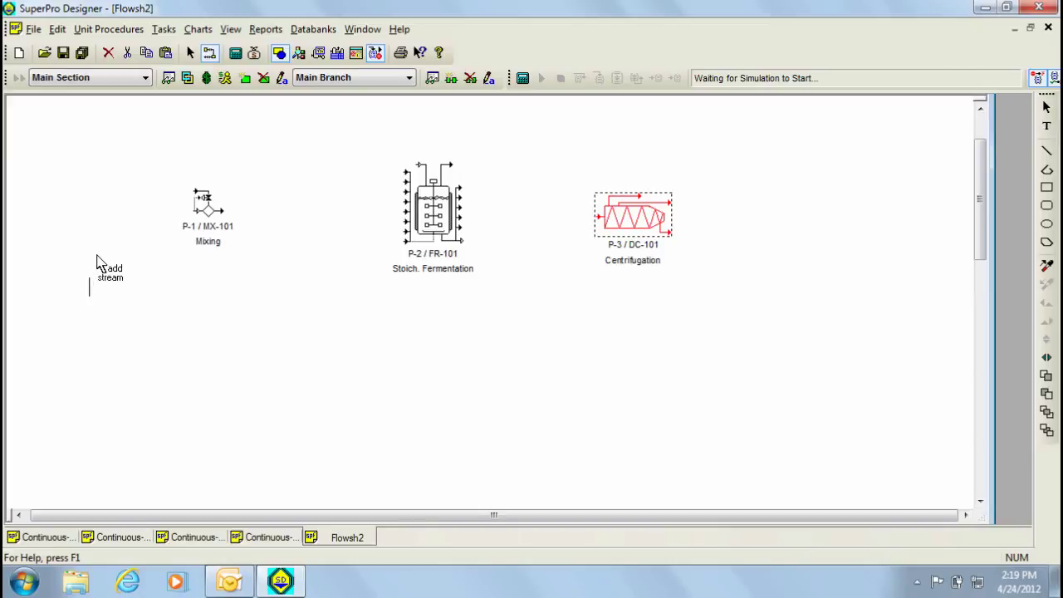
click(207, 224)
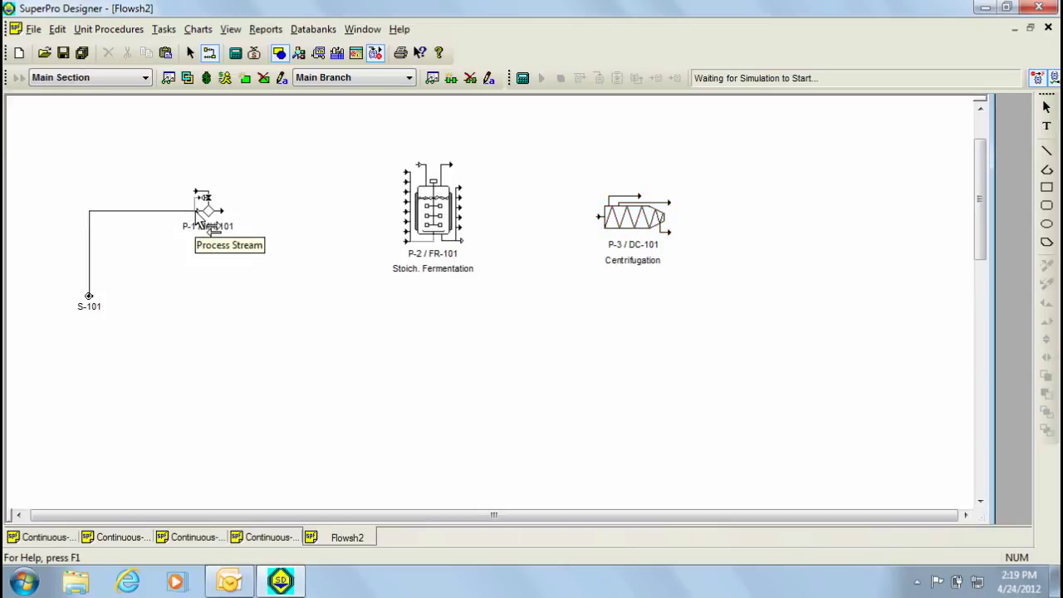
click(152, 126)
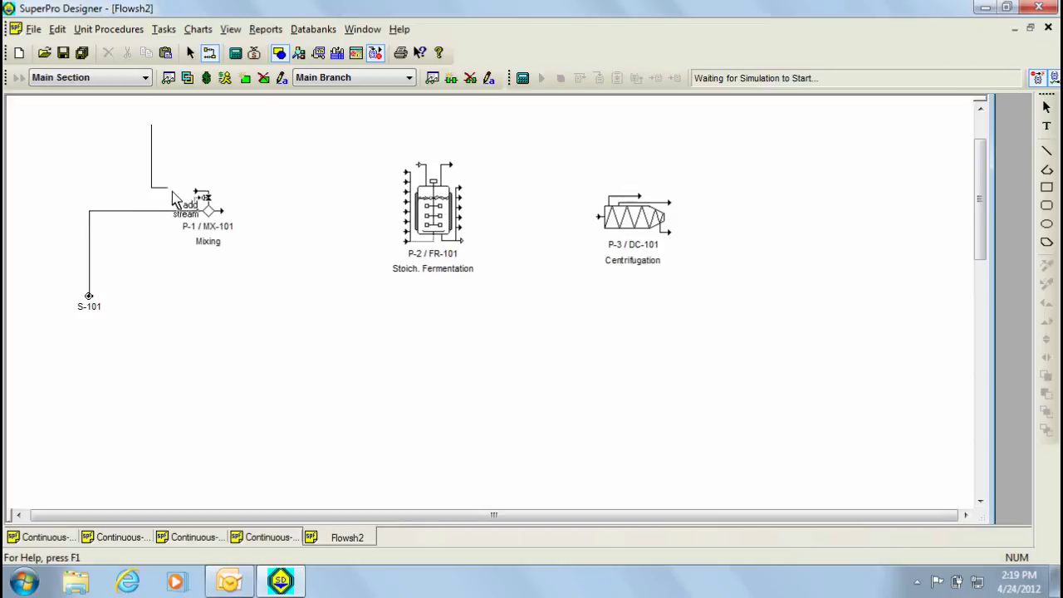
click(196, 192)
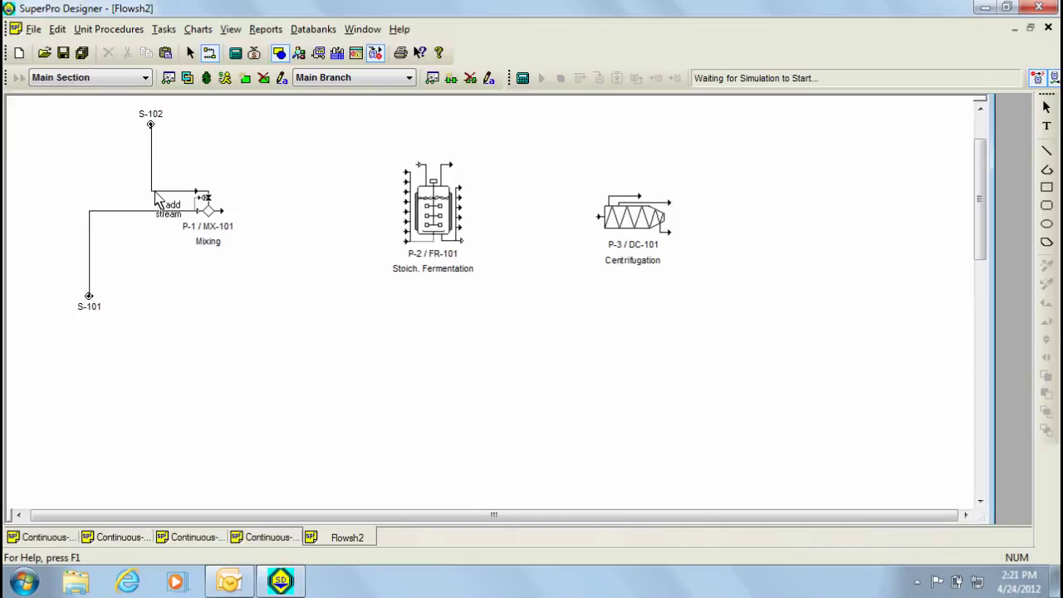
click(223, 212)
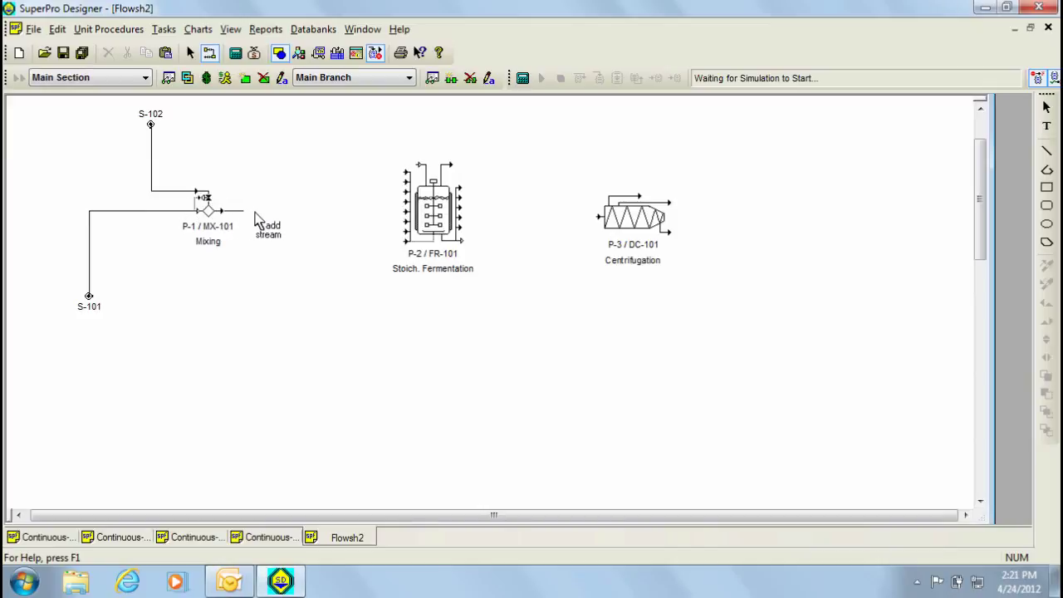
click(406, 182)
key(ctrl+s)
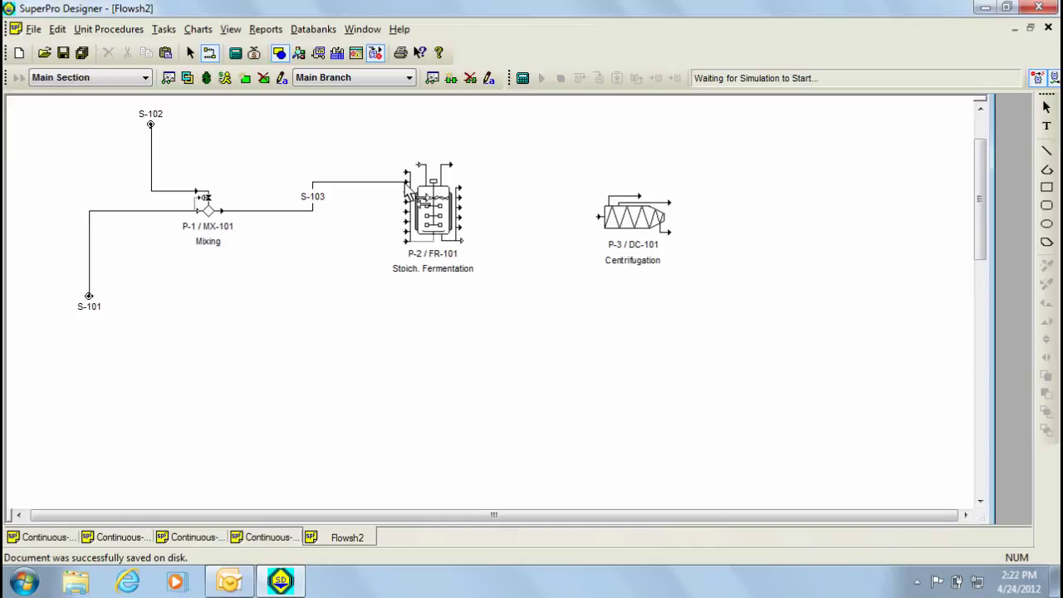
Step: Connect the fermentor to the centrifuge with S-104 and add vent stream S-105
click(462, 241)
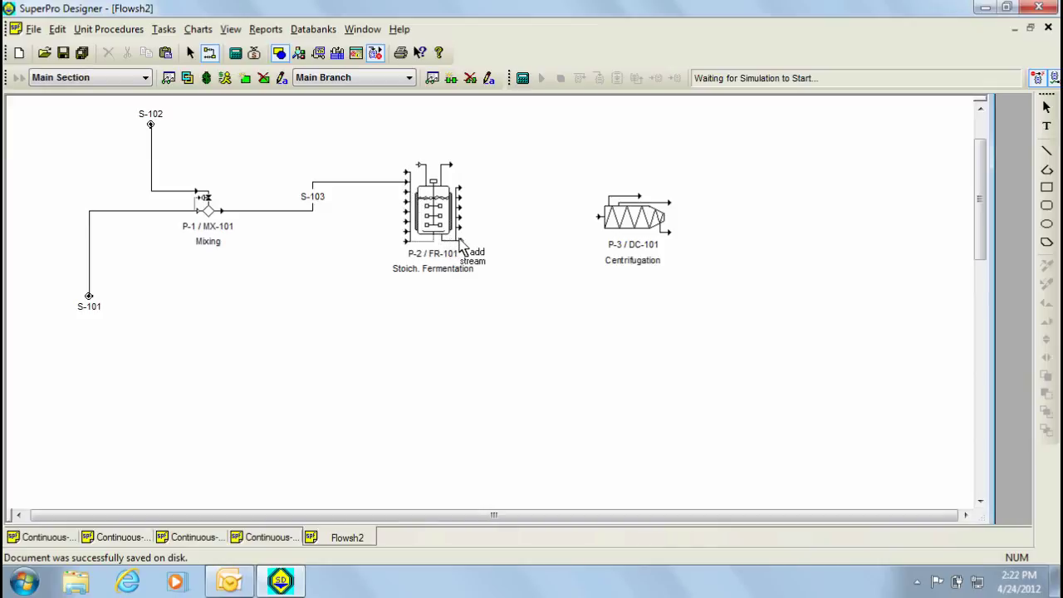
click(598, 218)
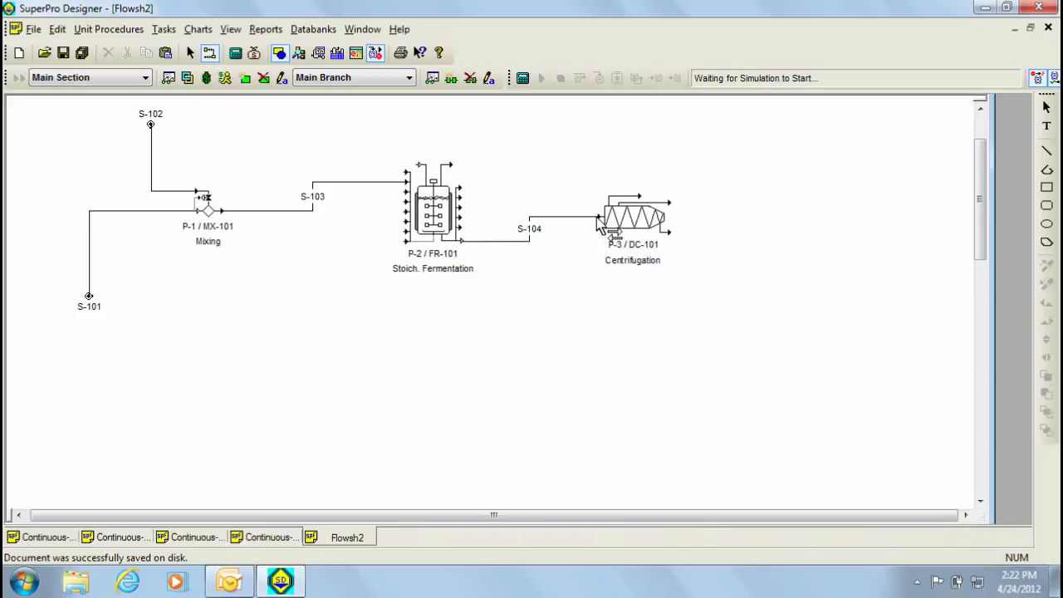
click(463, 143)
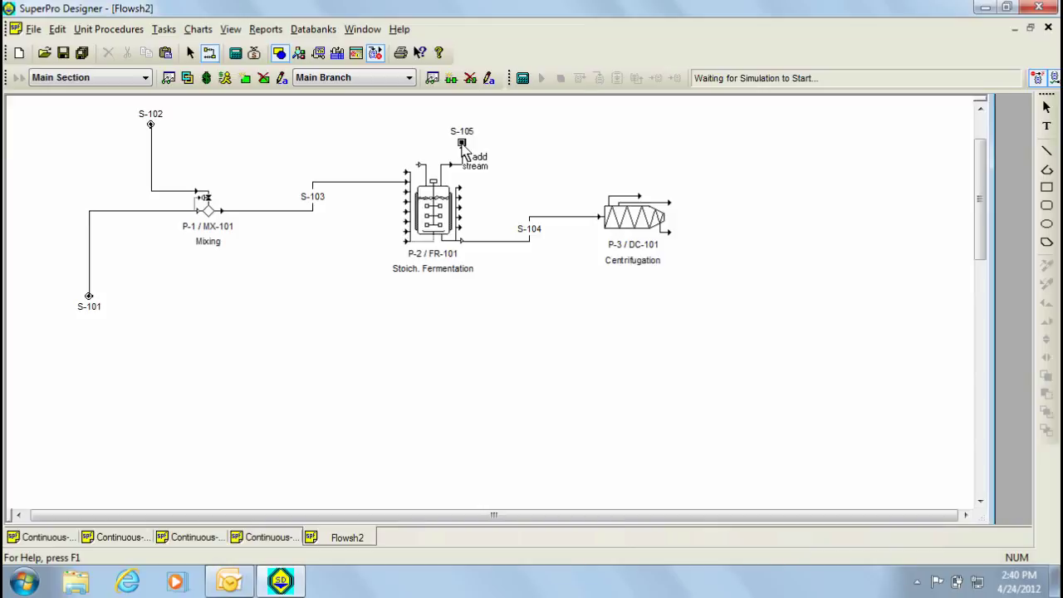
click(190, 52)
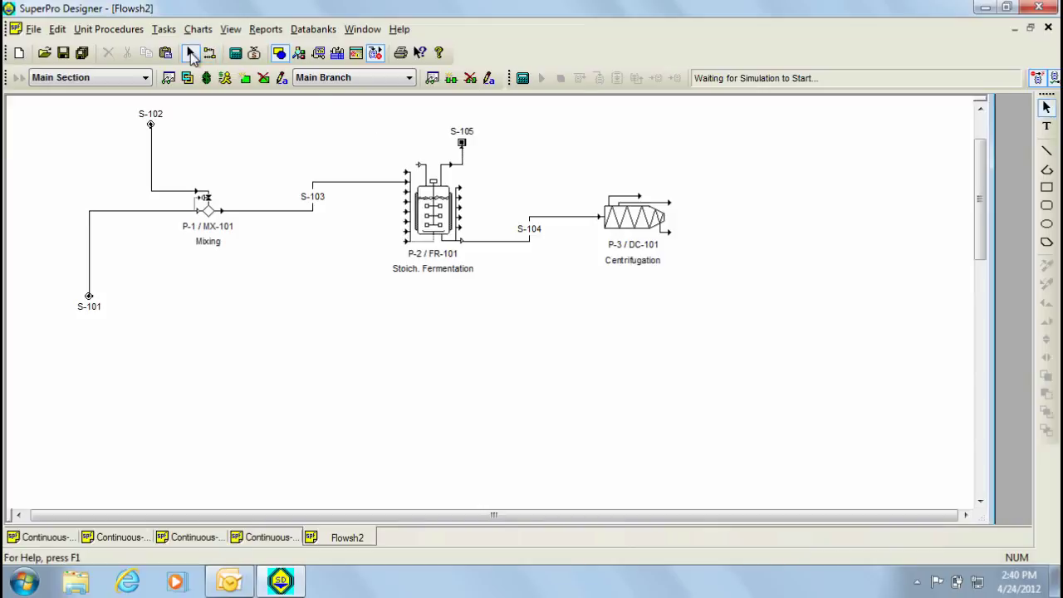
right_click(638, 223)
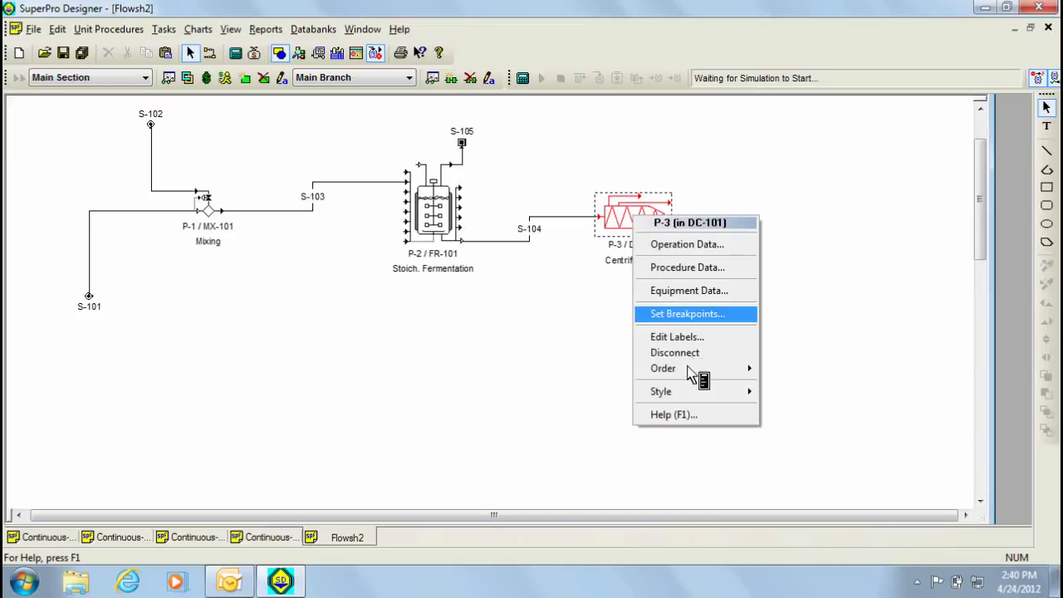
click(687, 416)
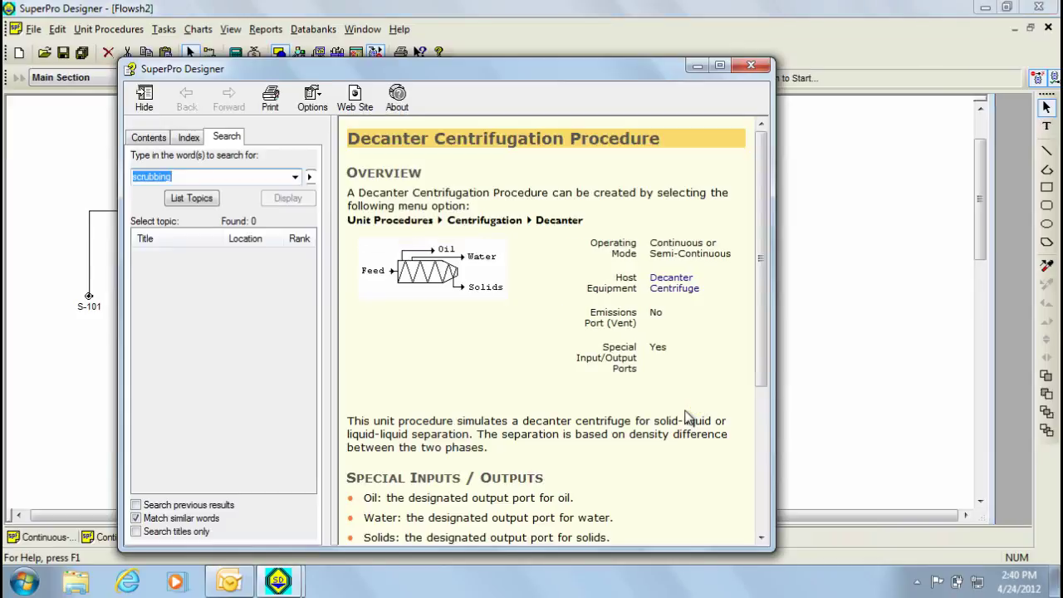
text(@)
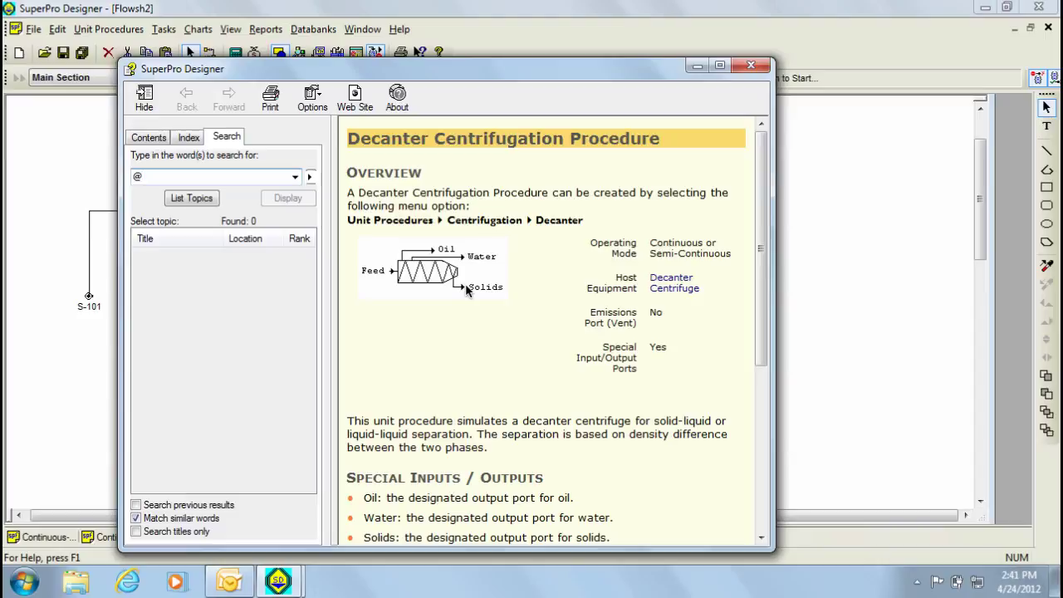
text(@)
click(751, 65)
click(731, 208)
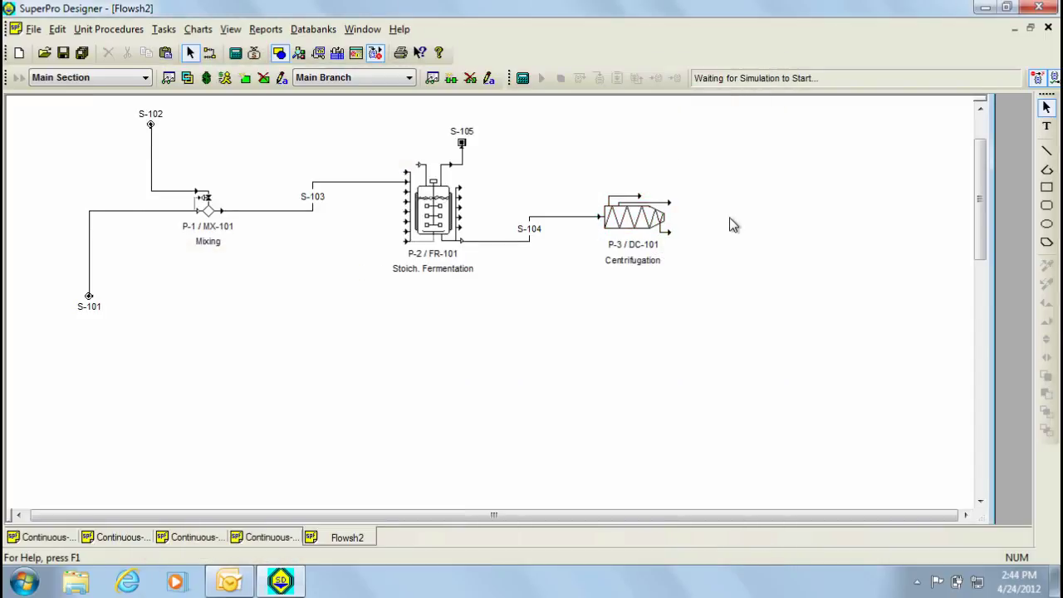
Step: Draw product streams S-106 and S-107 from the centrifuge's top and lower outlets
click(209, 53)
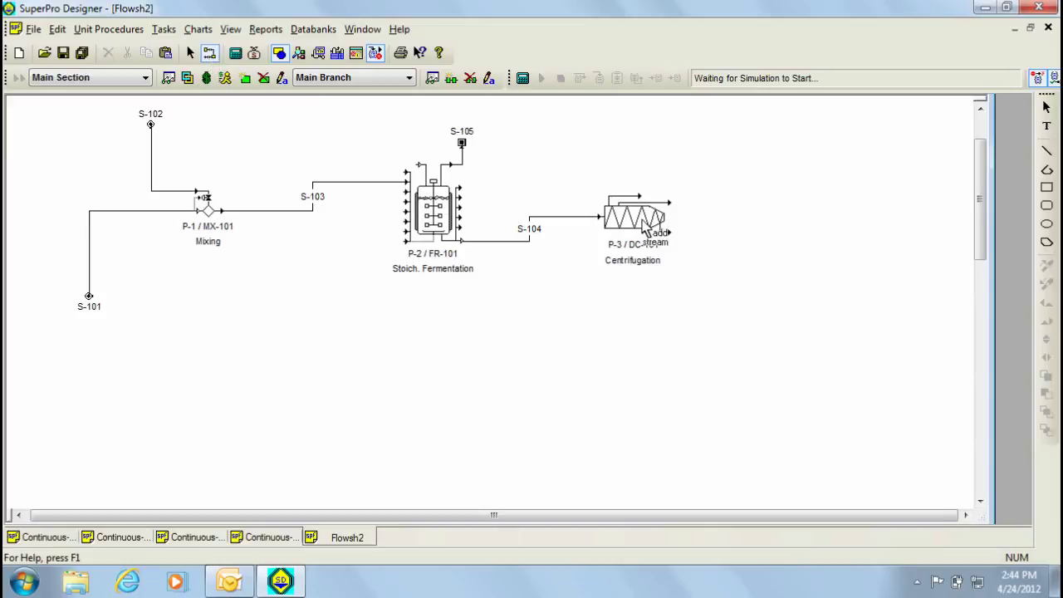
click(669, 203)
click(721, 147)
click(669, 234)
click(769, 234)
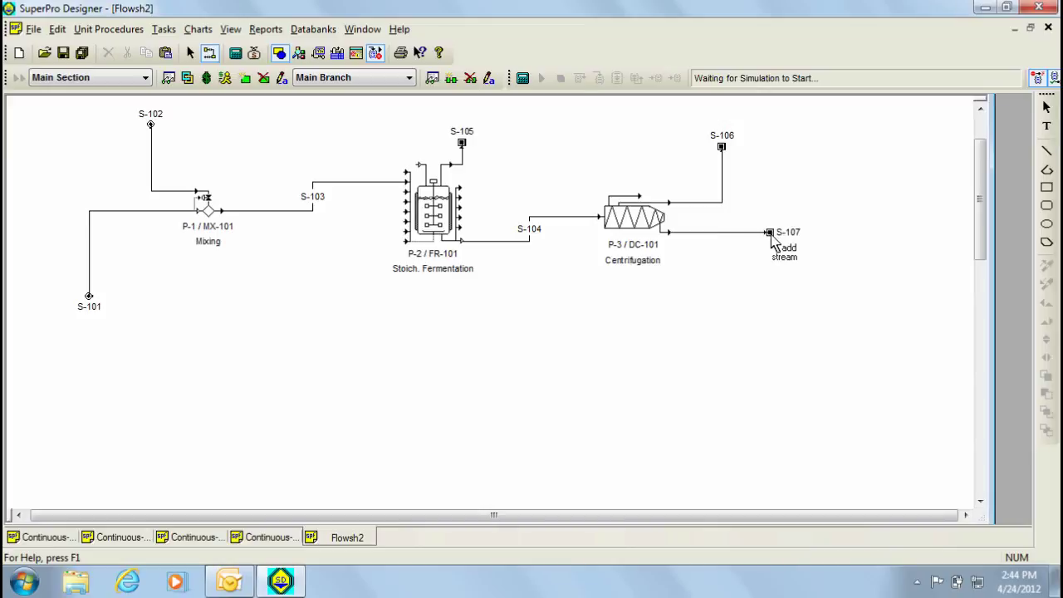
right_click(772, 240)
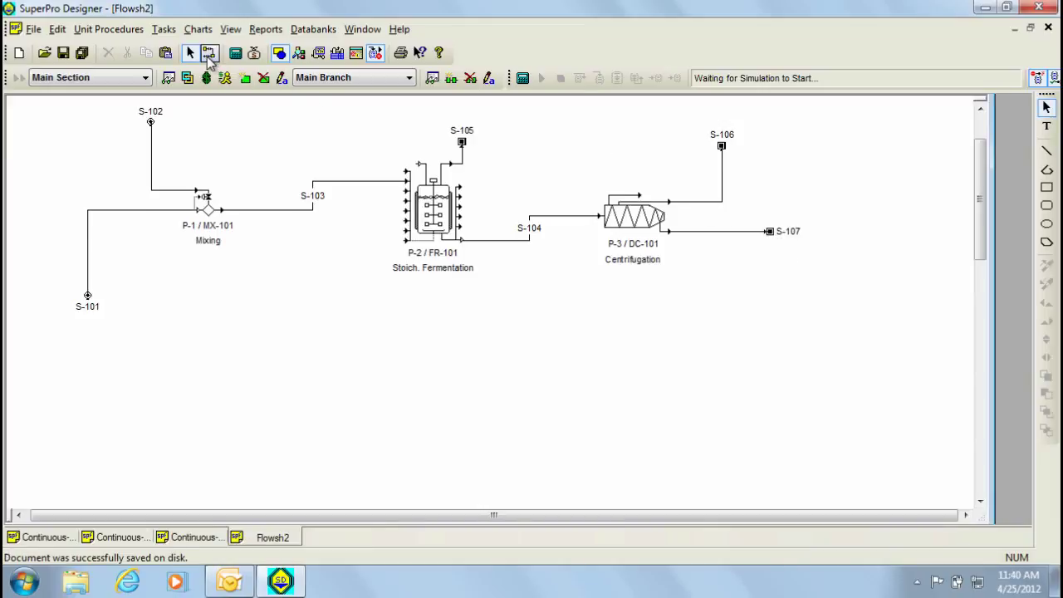
Step: Add feed stream S-108 into the fermentor's lower inlet and select fermentor P-2
click(209, 55)
click(354, 295)
click(404, 248)
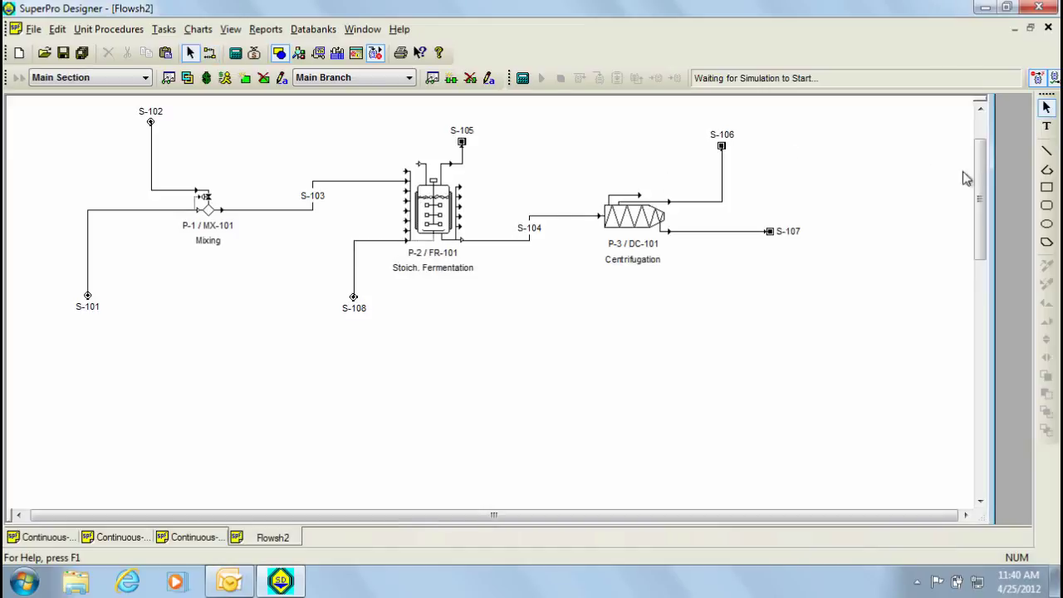
drag(981, 179, 985, 156)
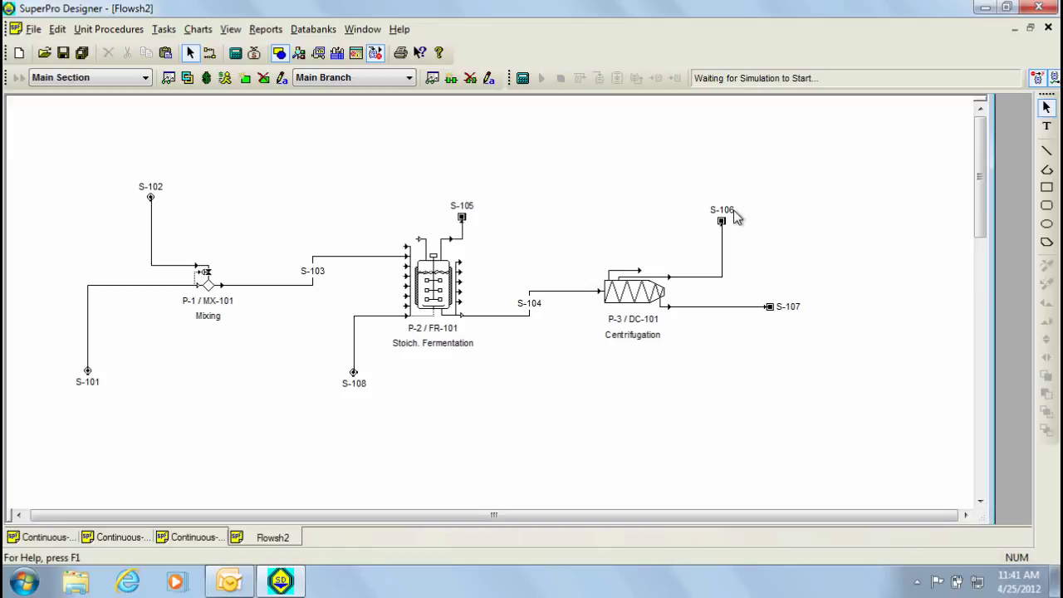
click(445, 274)
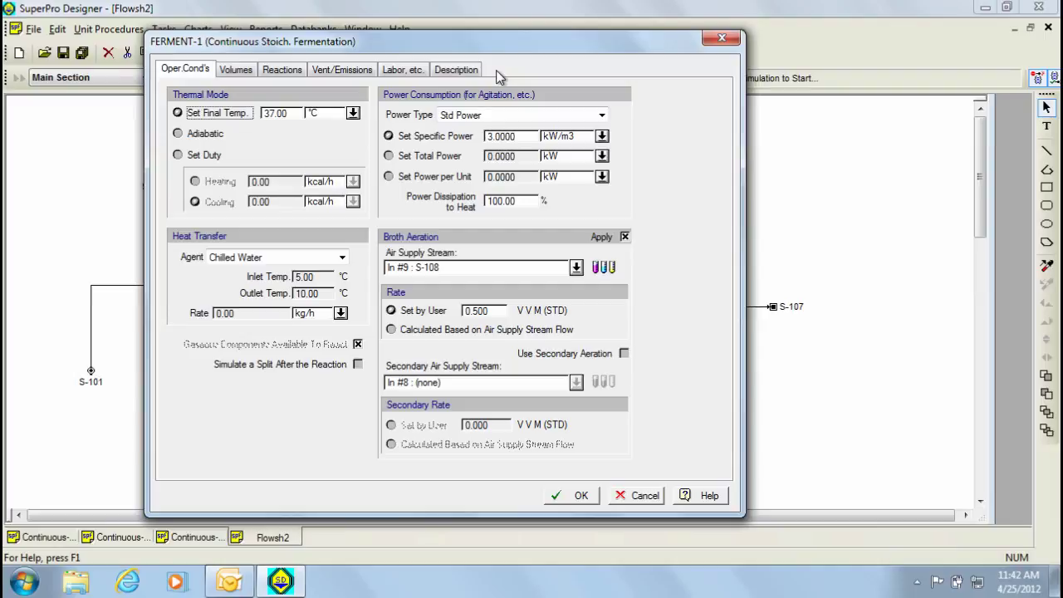
click(640, 496)
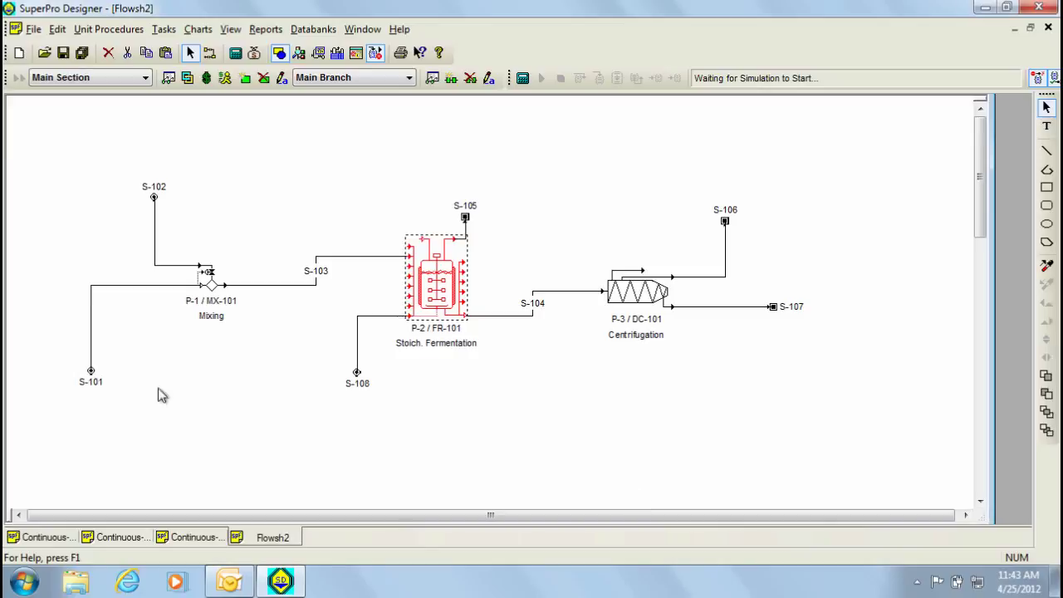
click(116, 287)
Step: Give S-101 a mass composition of 70% Glucose and 30% Water at 1000 kg/h
double_click(115, 286)
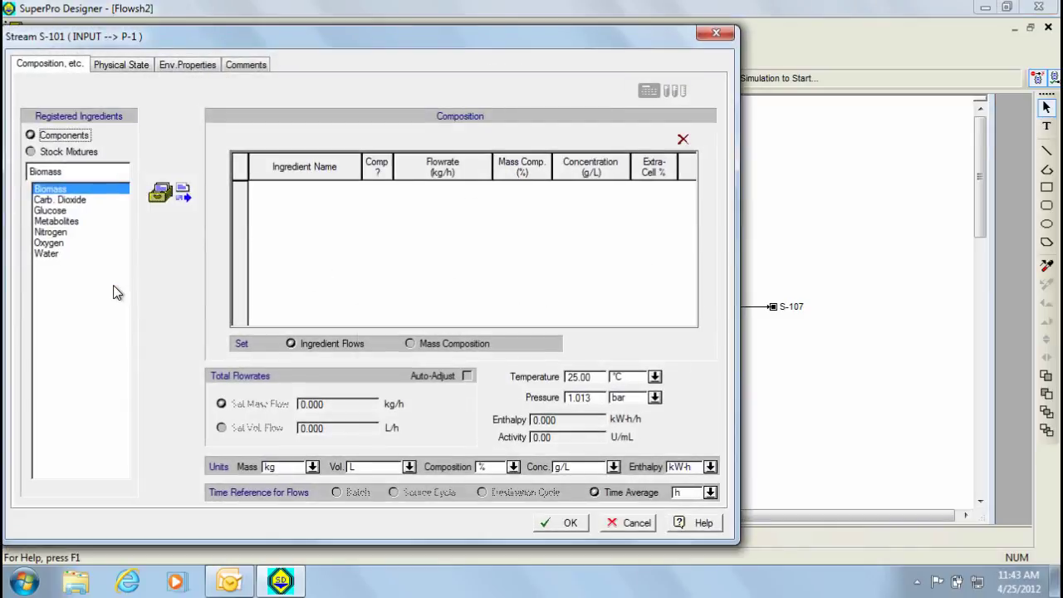
double_click(70, 212)
double_click(63, 253)
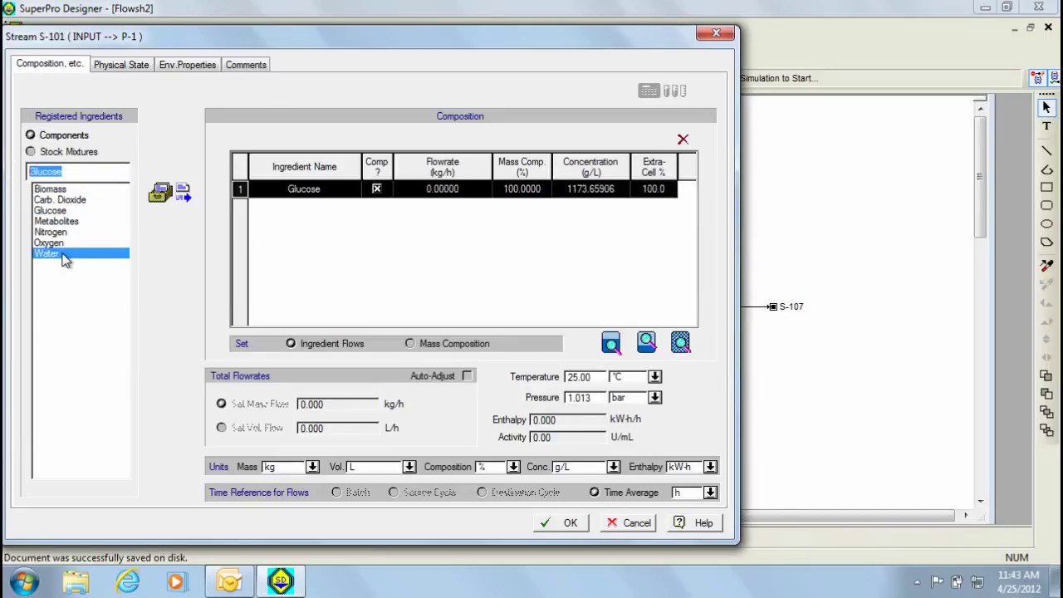
click(411, 342)
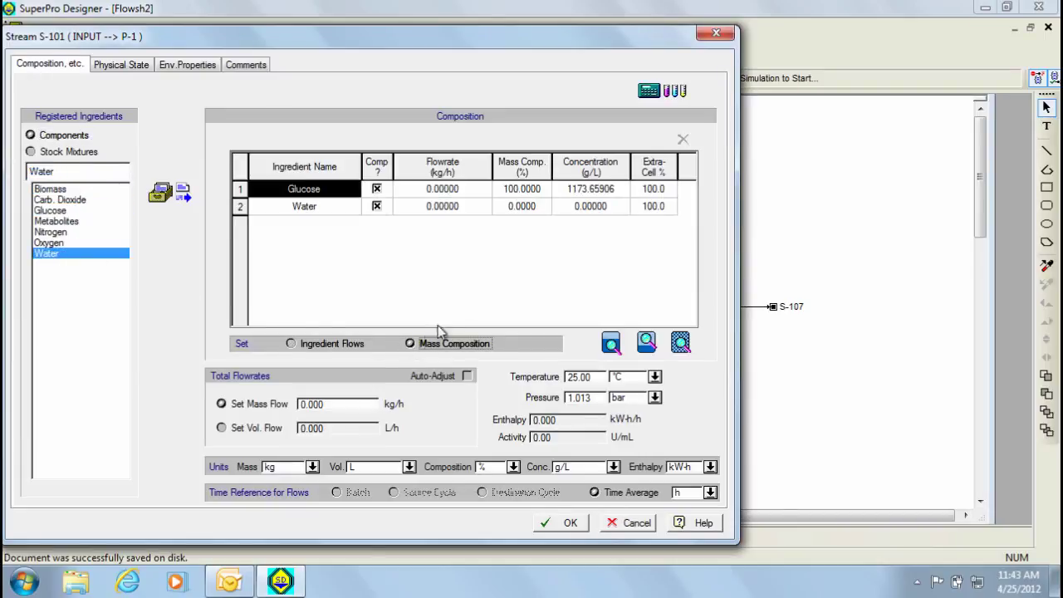
click(510, 188)
text(70)
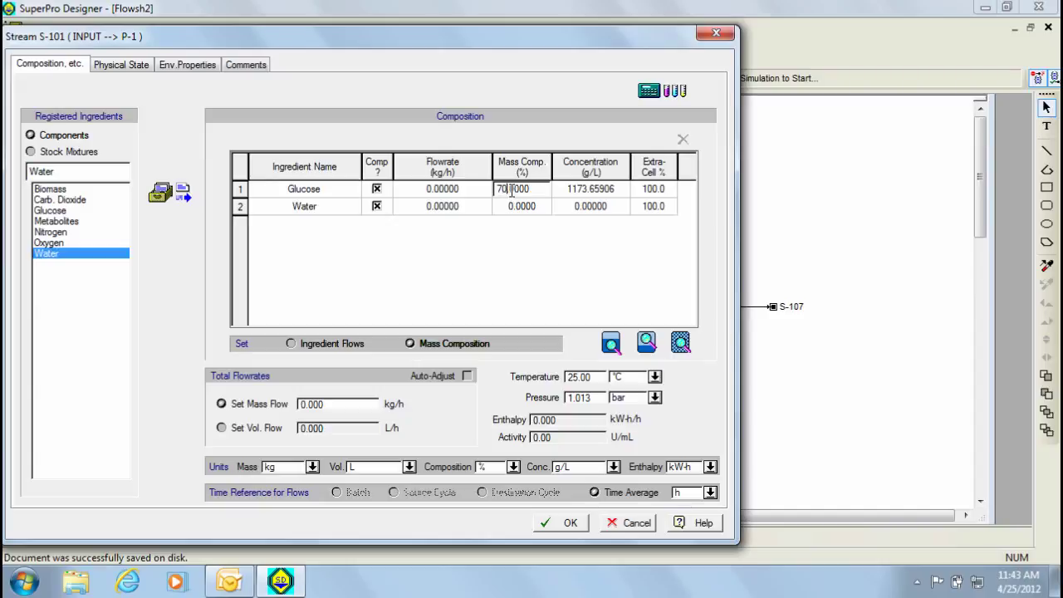
click(518, 208)
text(30)
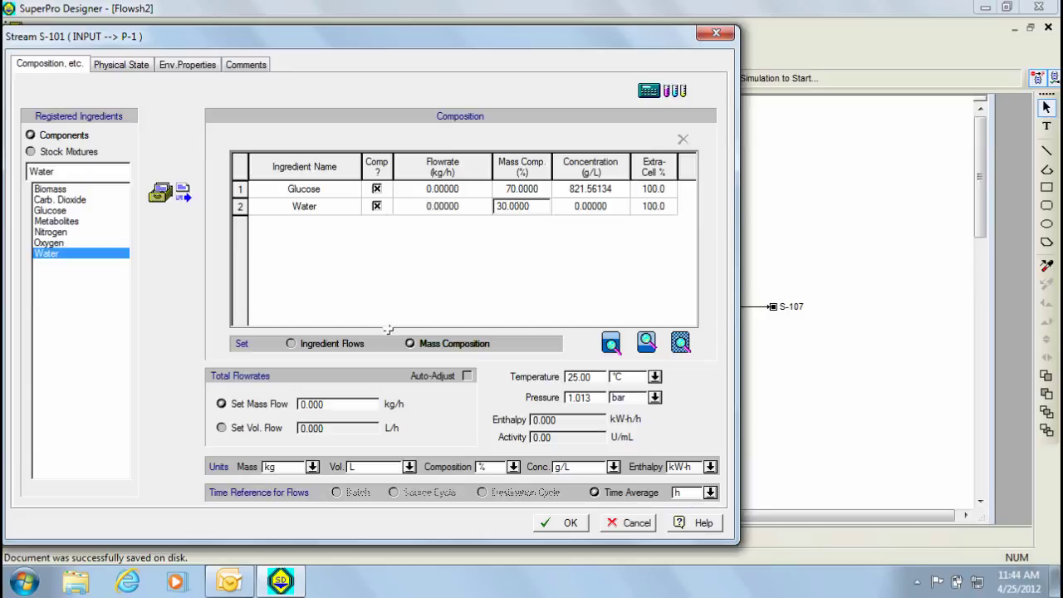
click(352, 404)
text(1000)
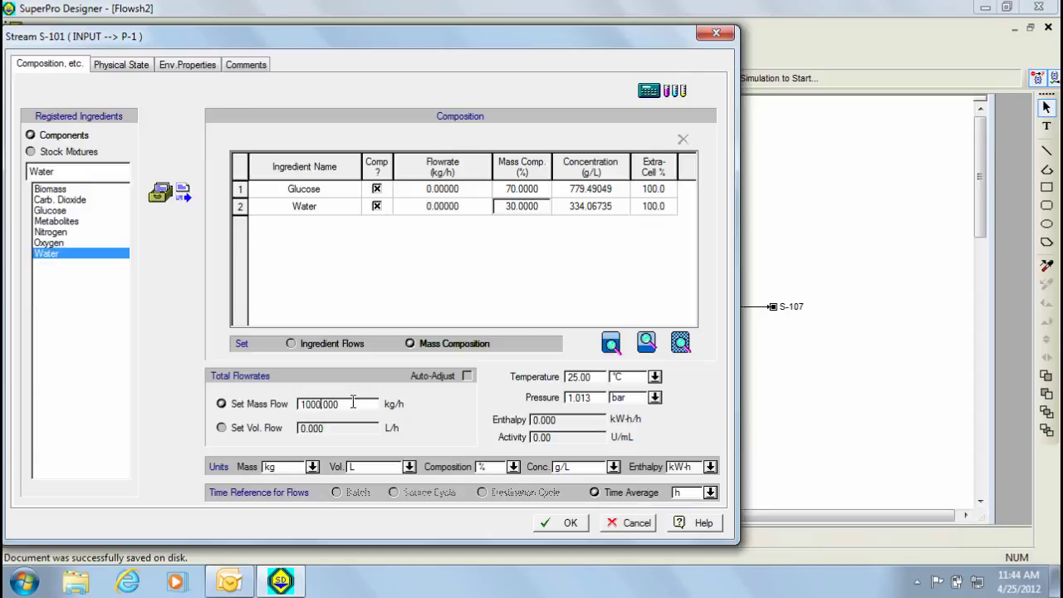
click(571, 525)
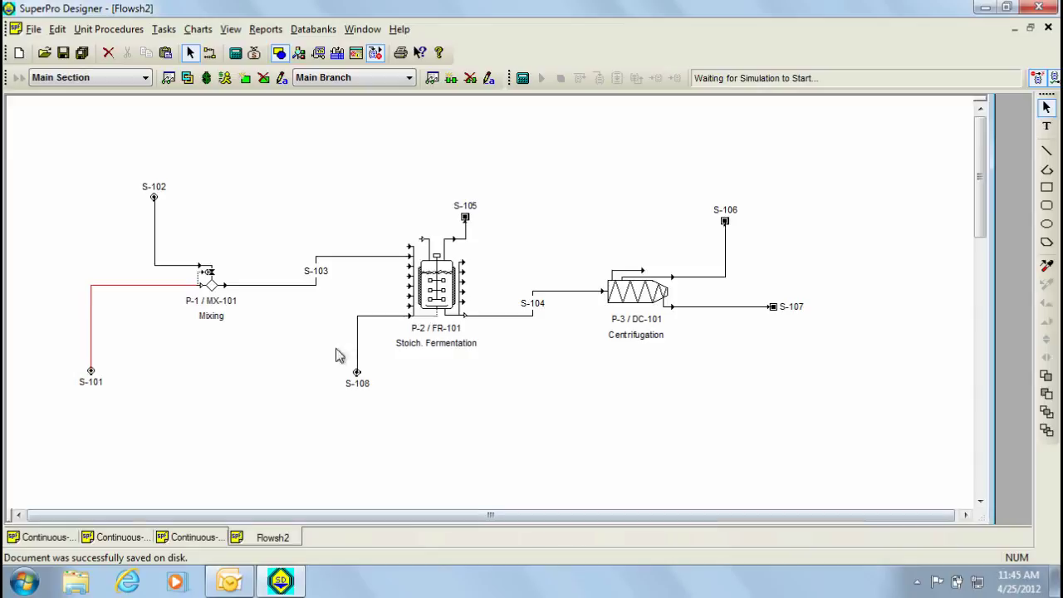
Step: Set mixer P-1 to target a 90 g/L Glucose output concentration
double_click(216, 299)
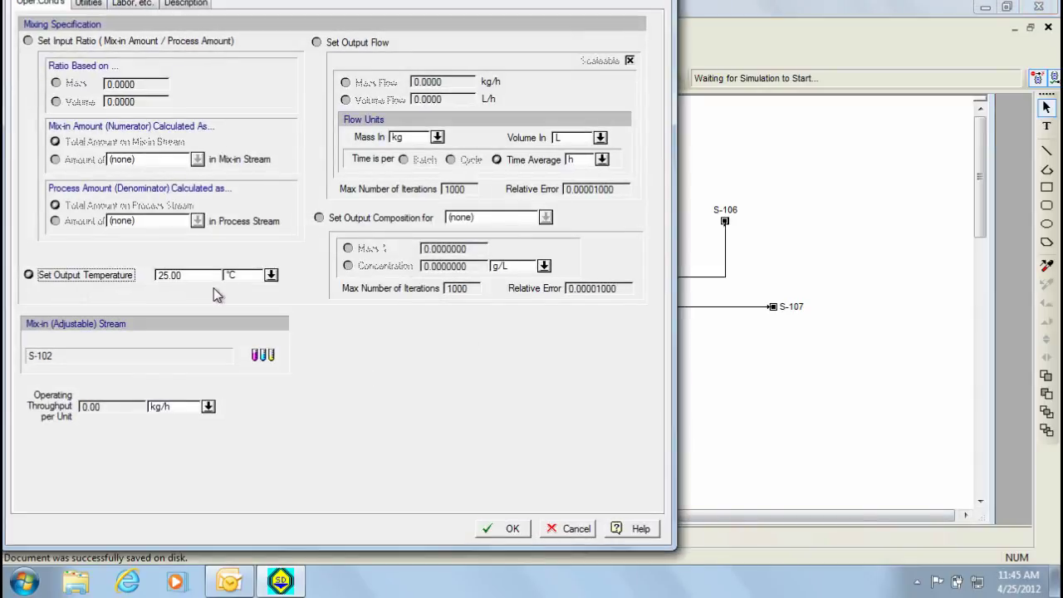
click(320, 218)
click(544, 216)
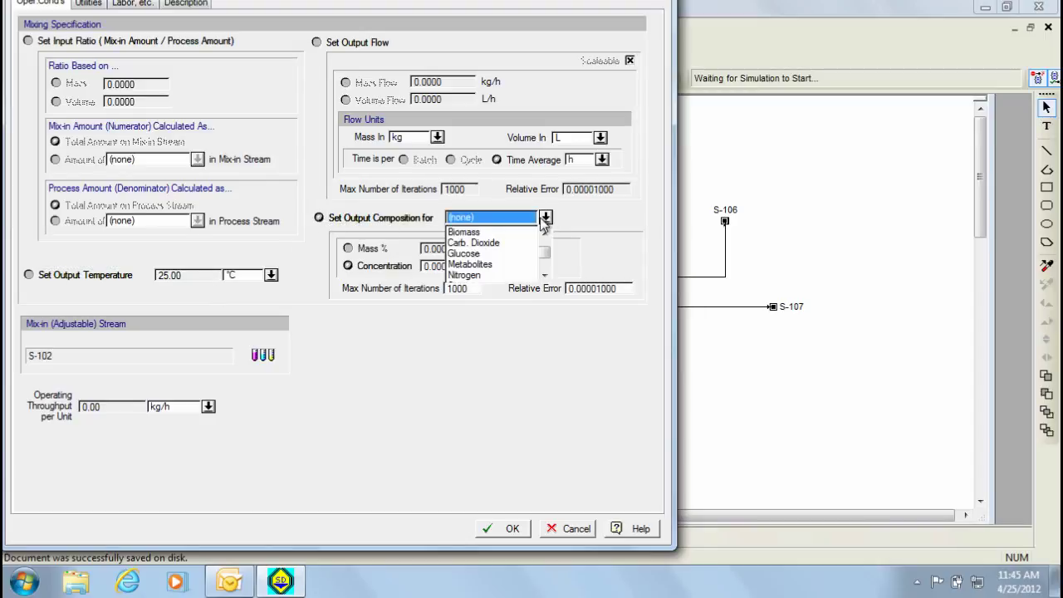
click(515, 254)
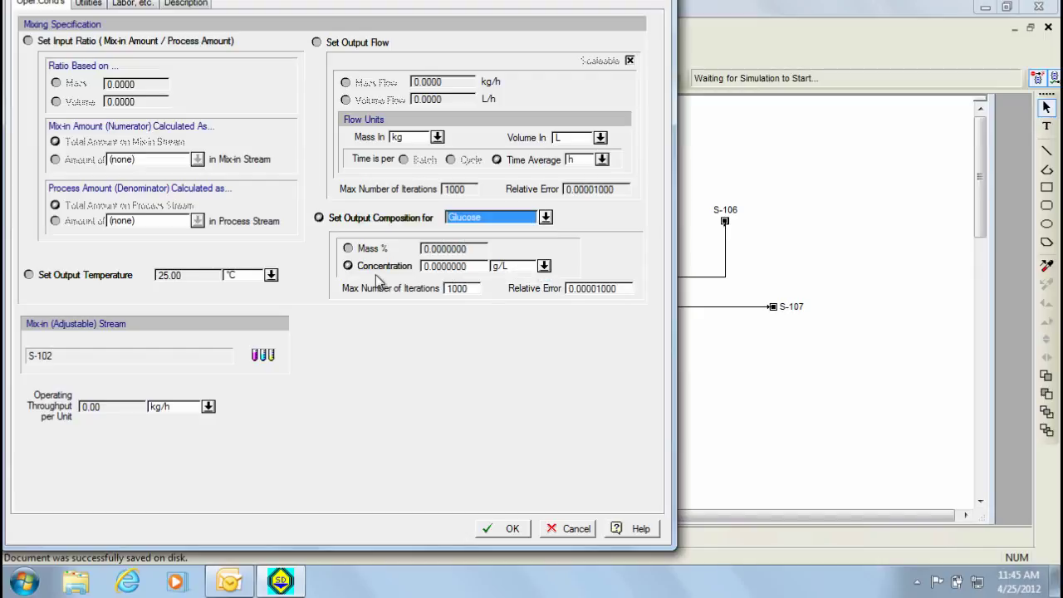
click(448, 267)
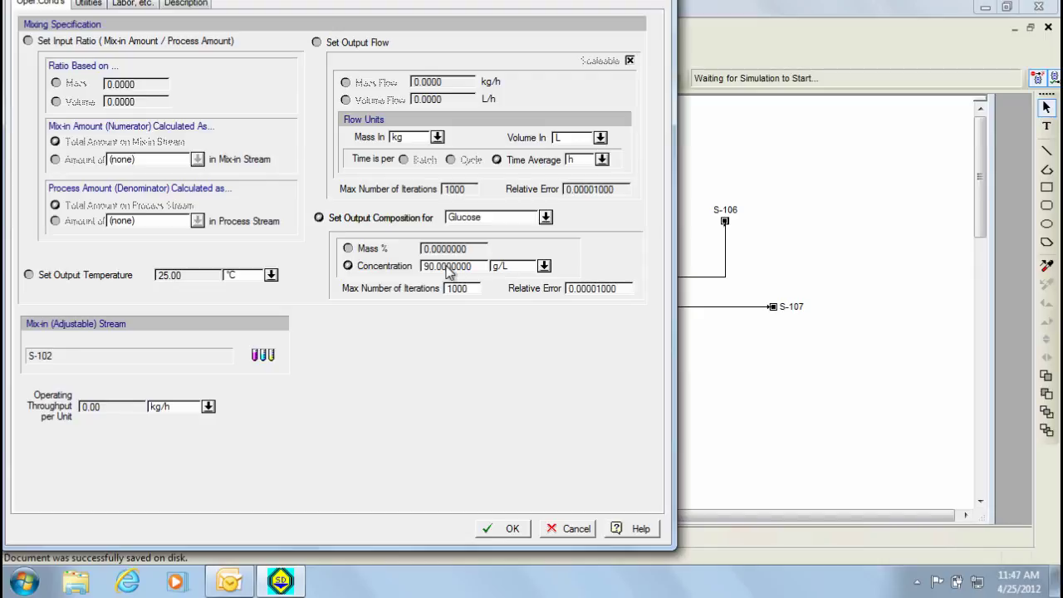
Step: Add Water to stream S-102's composition and confirm the mixing specification
click(262, 355)
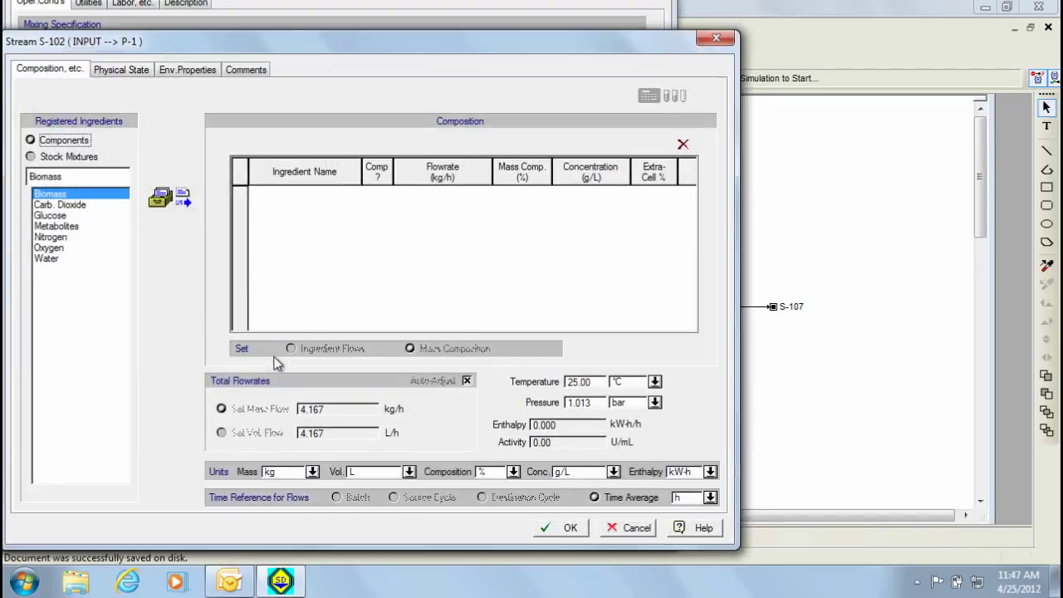
double_click(50, 260)
click(550, 529)
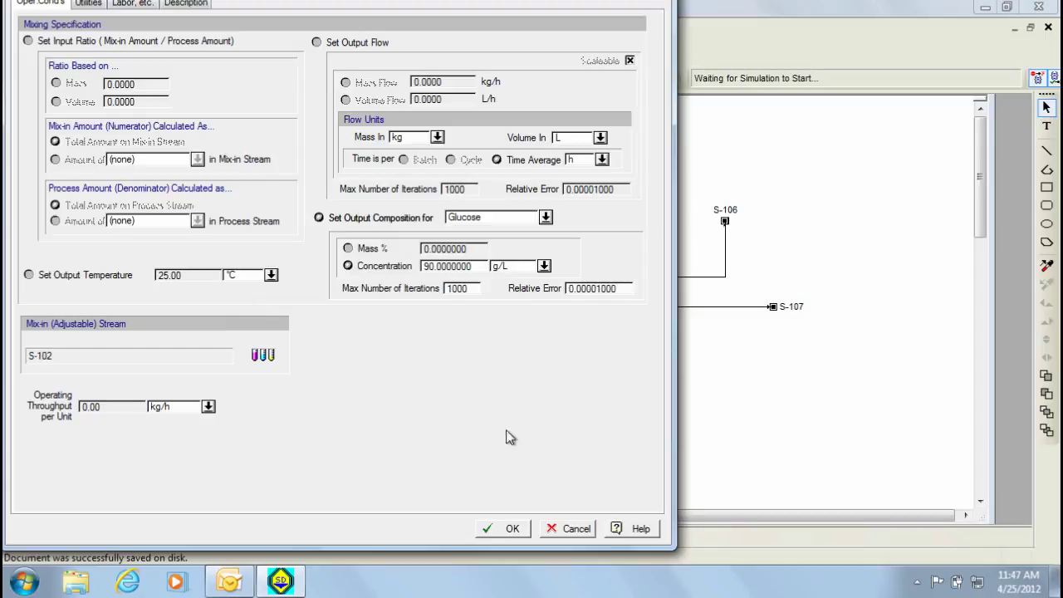
click(510, 531)
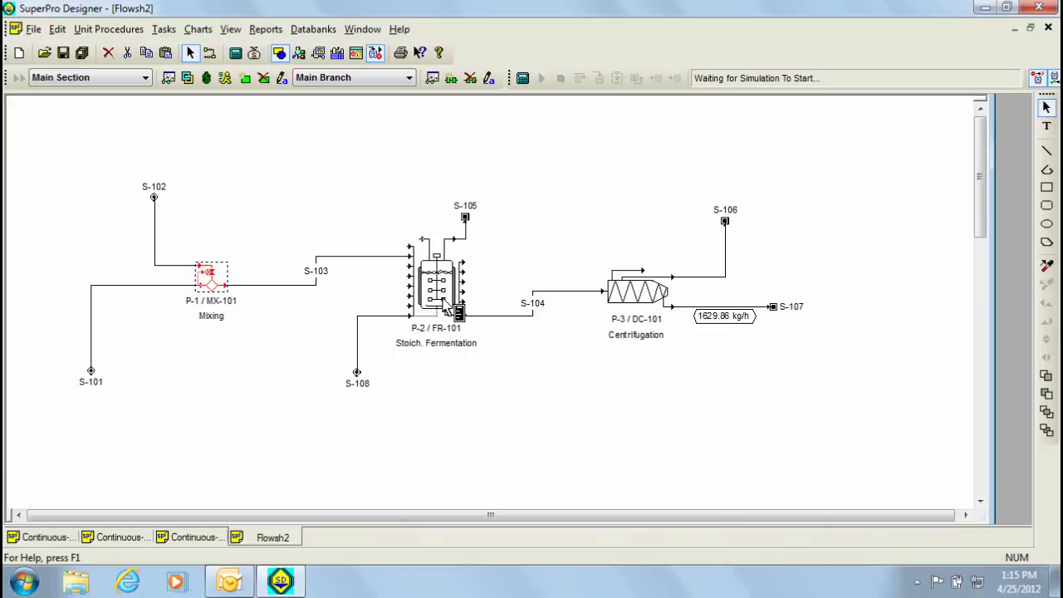
Step: Set Biomass as the Biomass Comp. in the pure component registration dialog
click(164, 29)
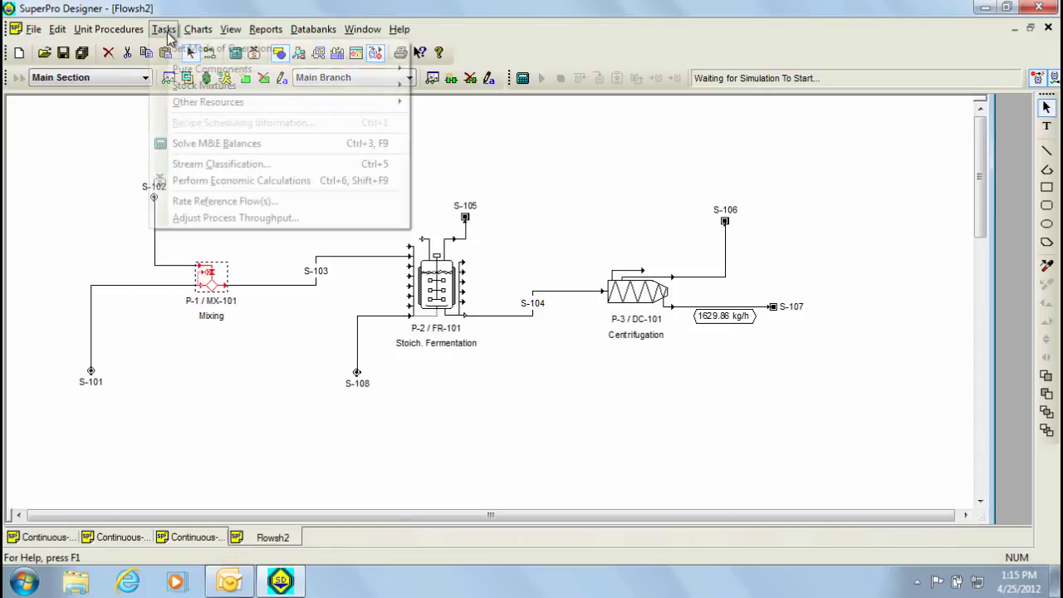
mouse_move(297, 70)
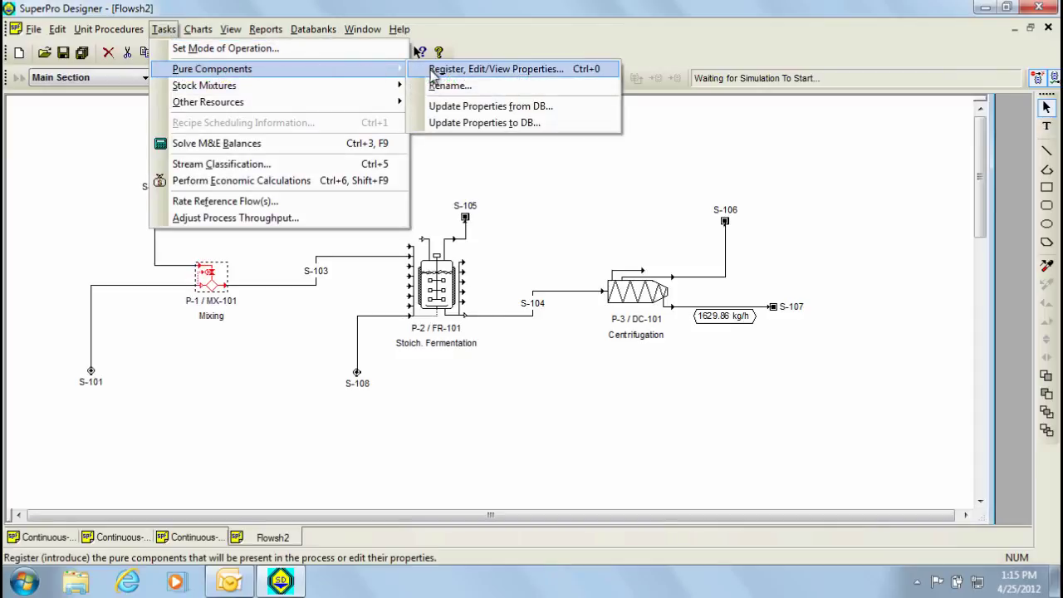
click(427, 69)
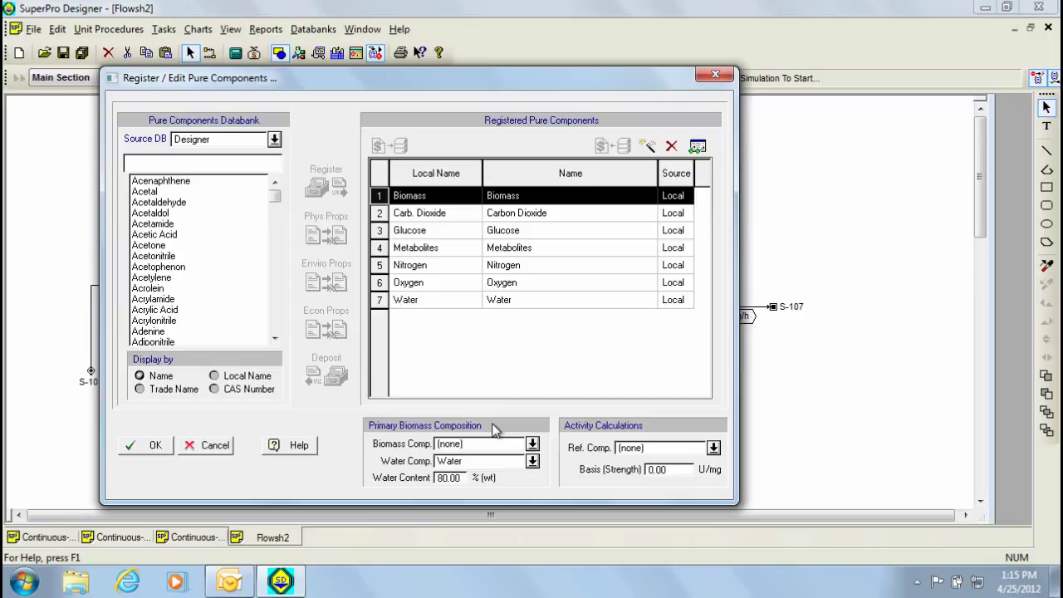
click(532, 444)
click(490, 471)
click(154, 448)
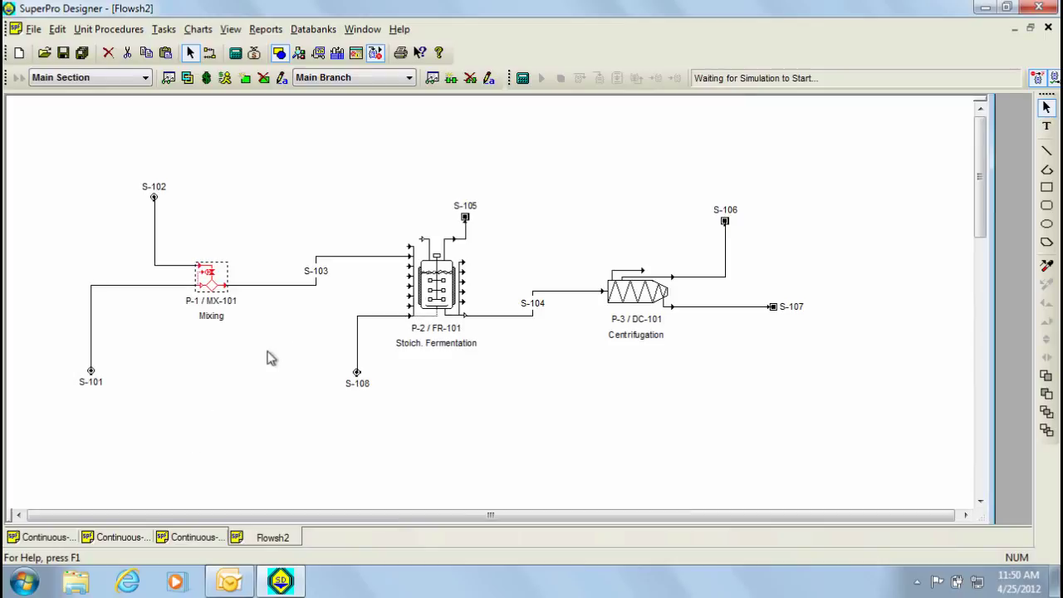
Step: Fill the fermentor's feed stream S-108 with the Air stock mixture
double_click(430, 307)
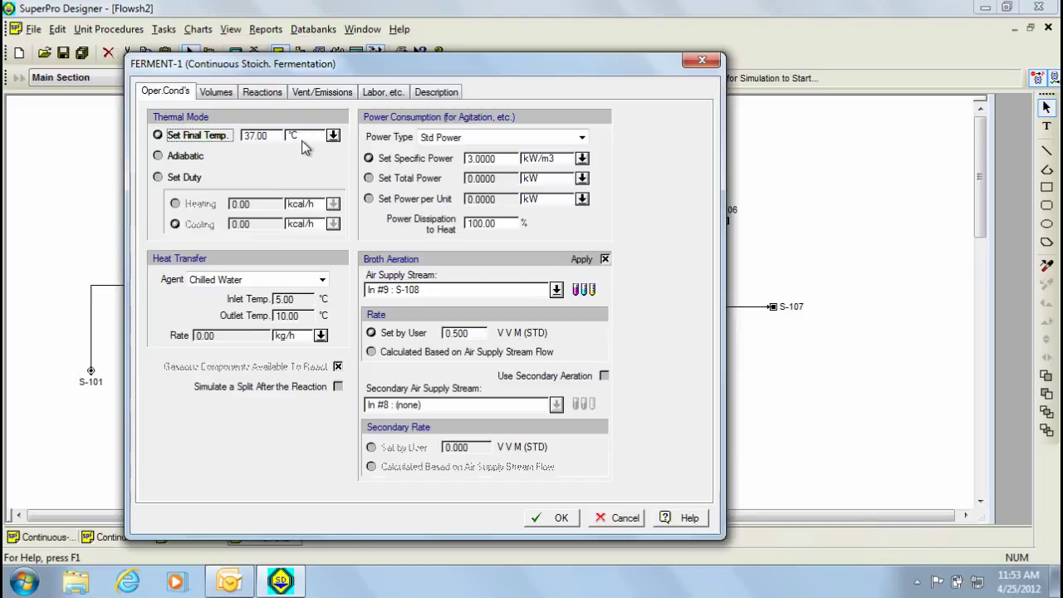
click(463, 256)
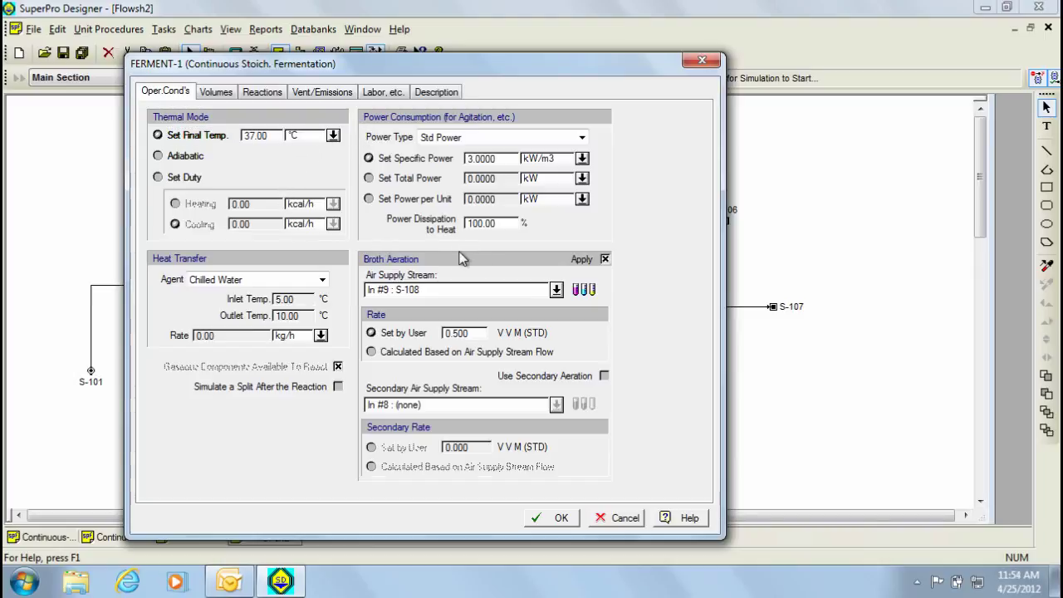
click(584, 290)
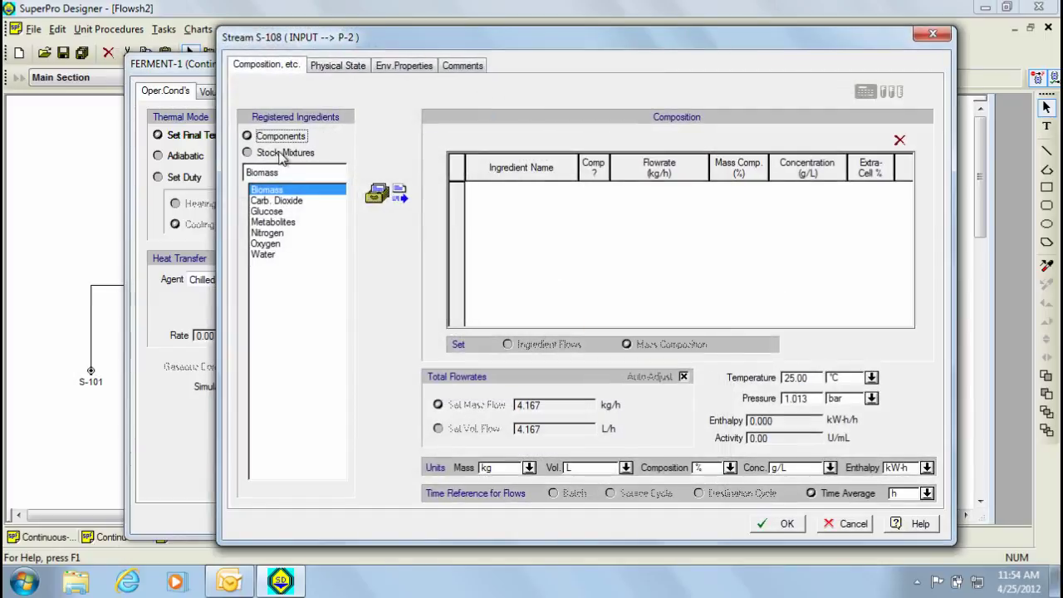
click(283, 153)
double_click(264, 190)
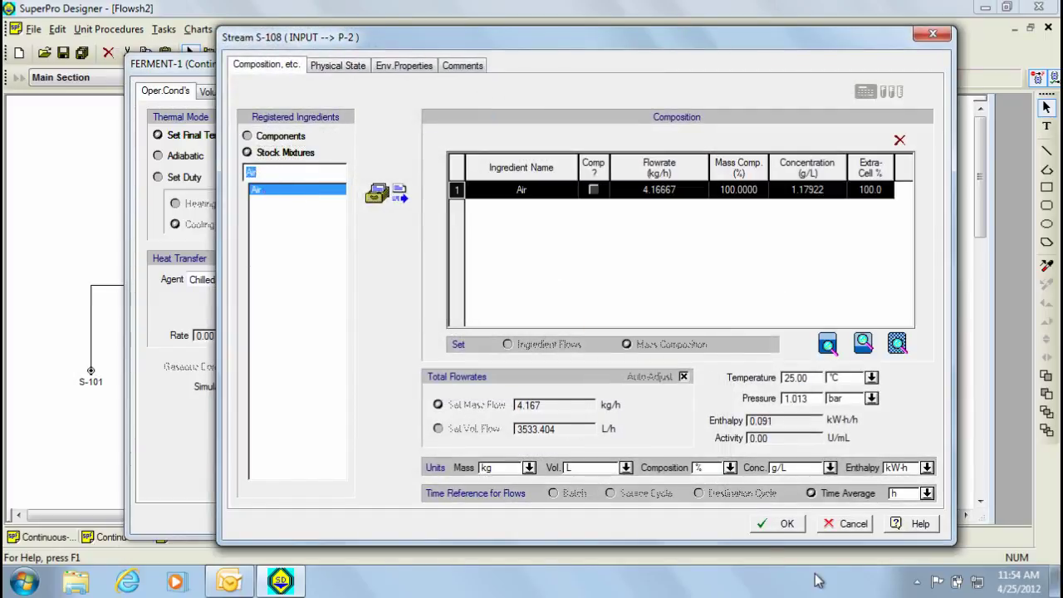
click(784, 524)
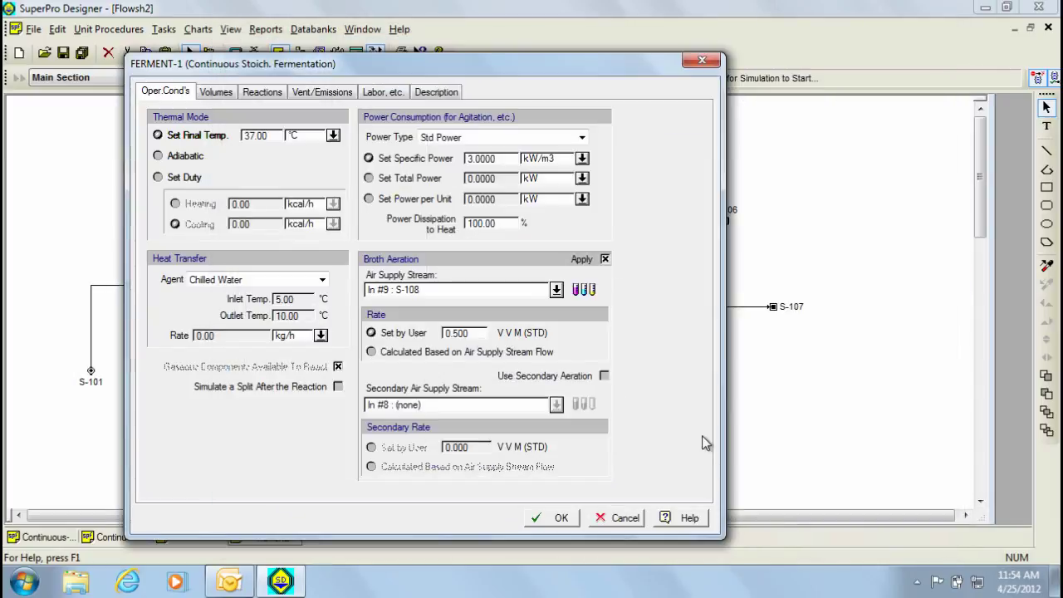
Step: Set the fermentor aeration rate to 1.000 VVM and residence time to 16 h
double_click(457, 333)
text(1.000)
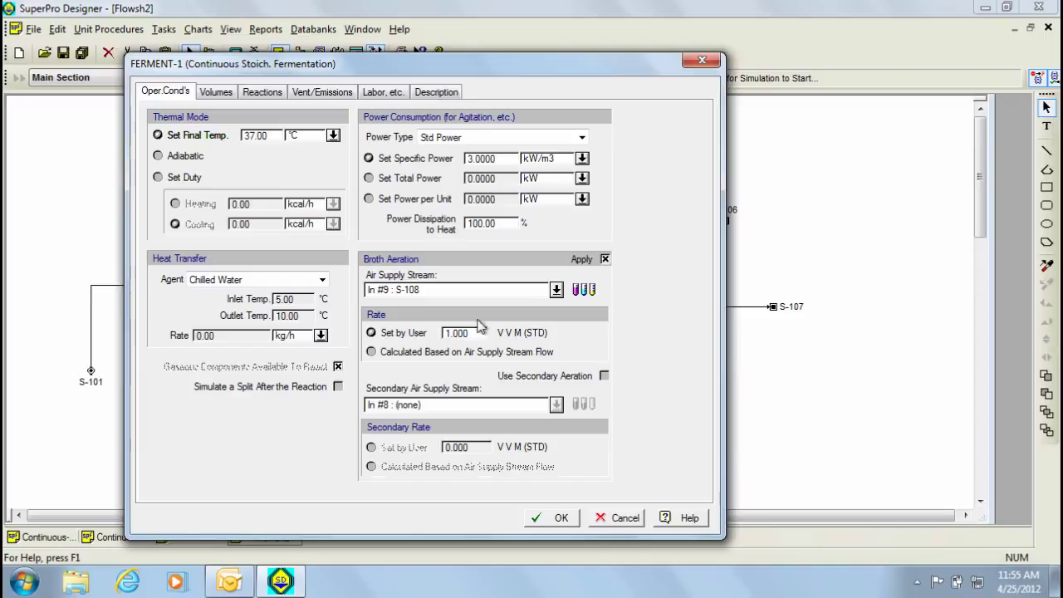
click(216, 92)
double_click(278, 118)
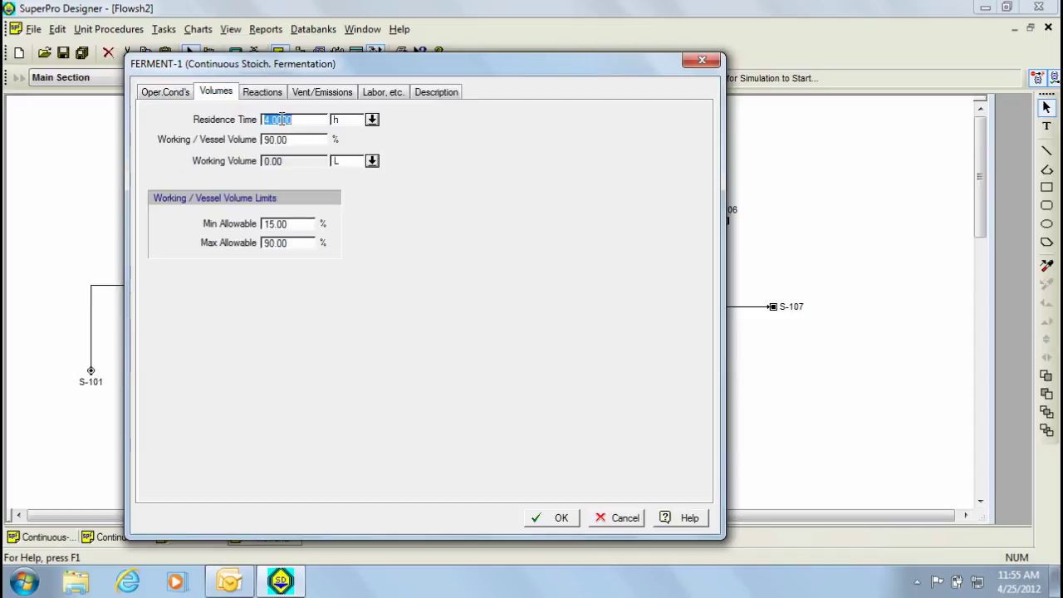
text(16.0000)
click(273, 95)
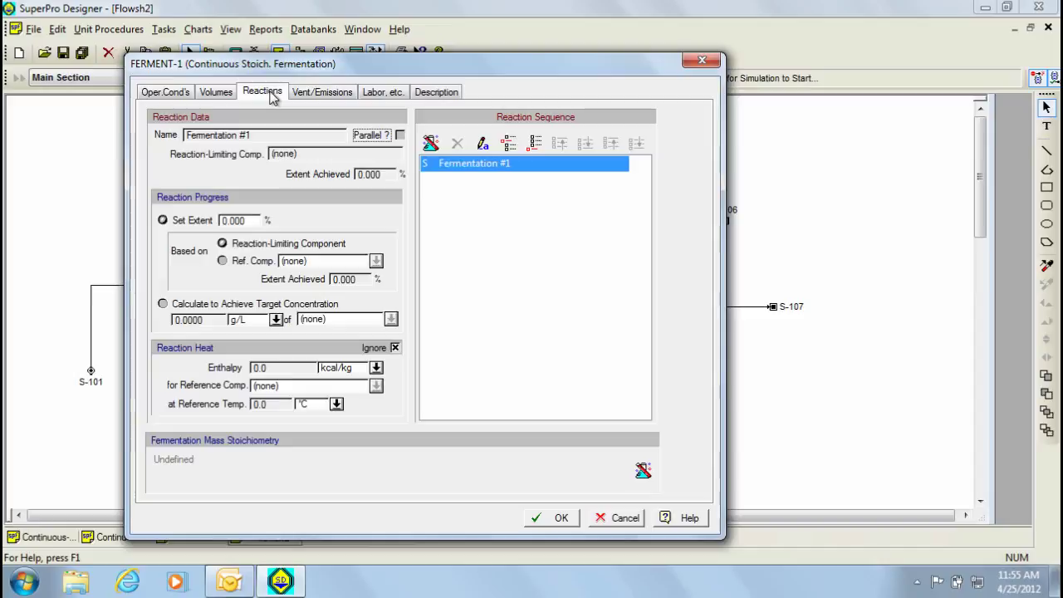
Step: Add Glucose and Oxygen as reactants of Fermentation #1
click(435, 147)
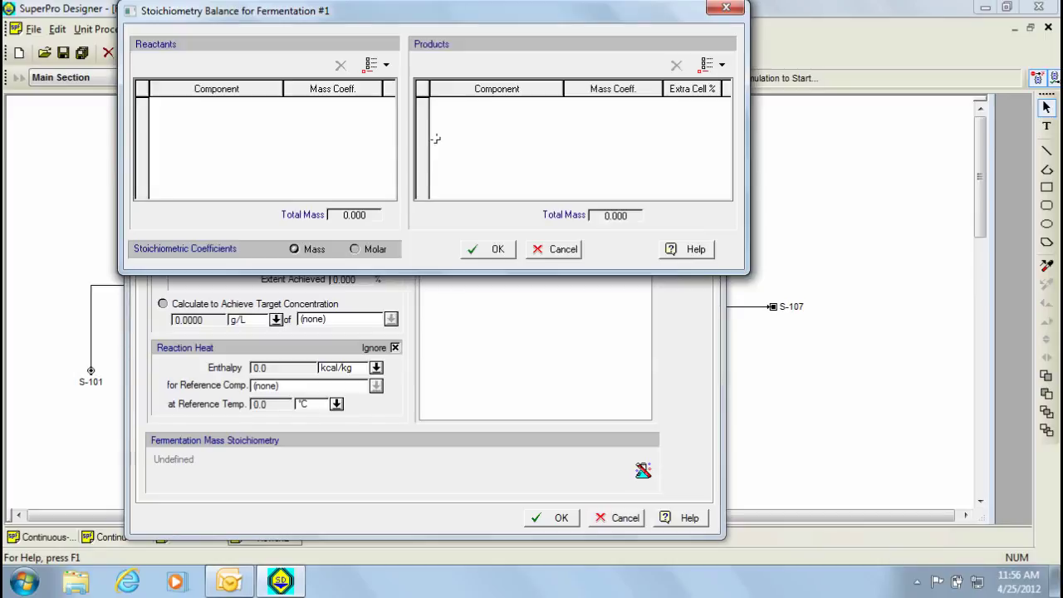
click(372, 70)
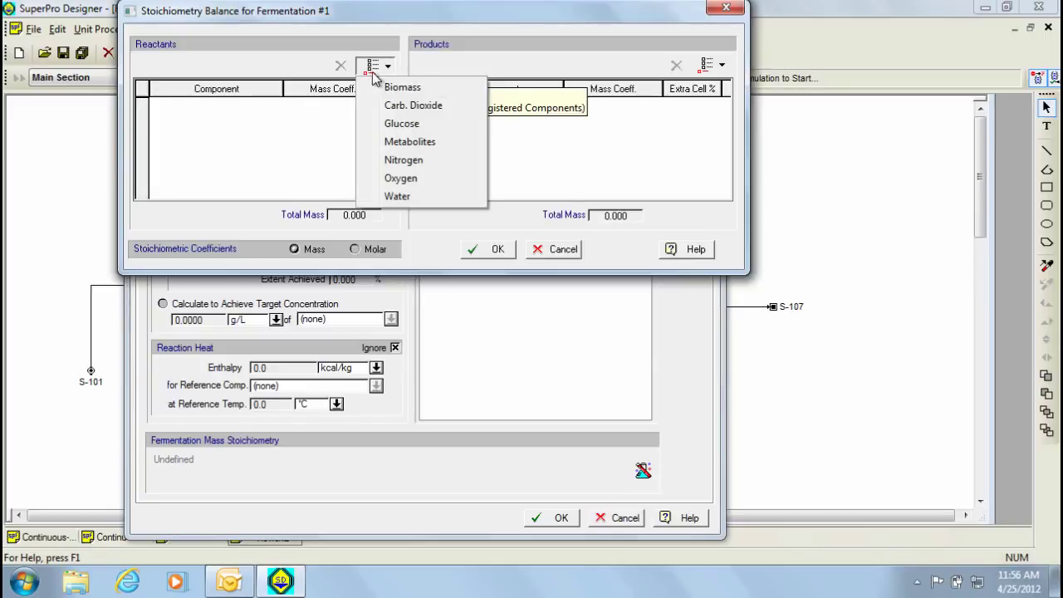
click(401, 122)
click(372, 66)
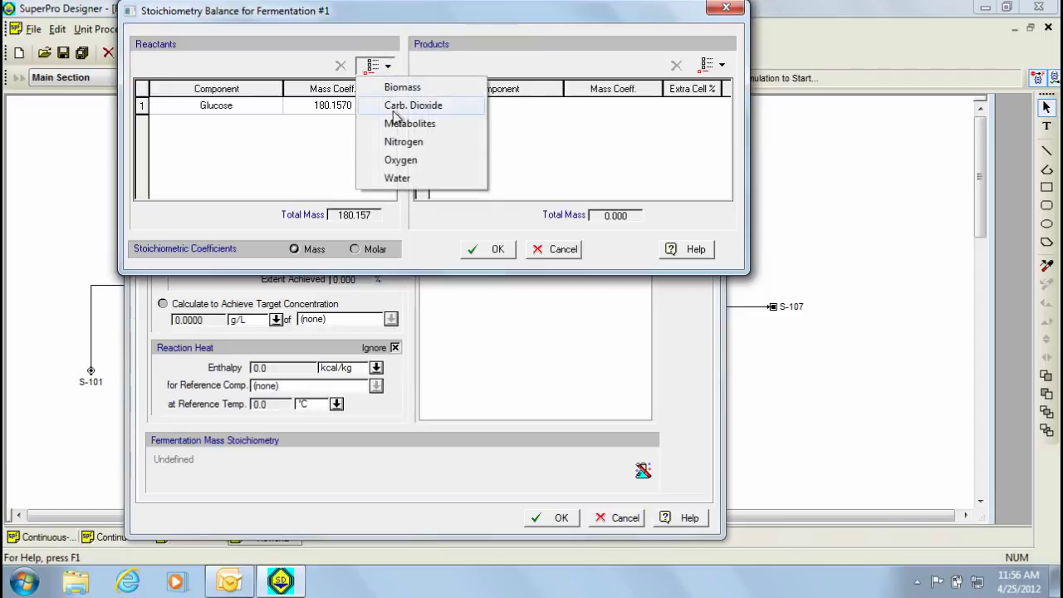
click(404, 160)
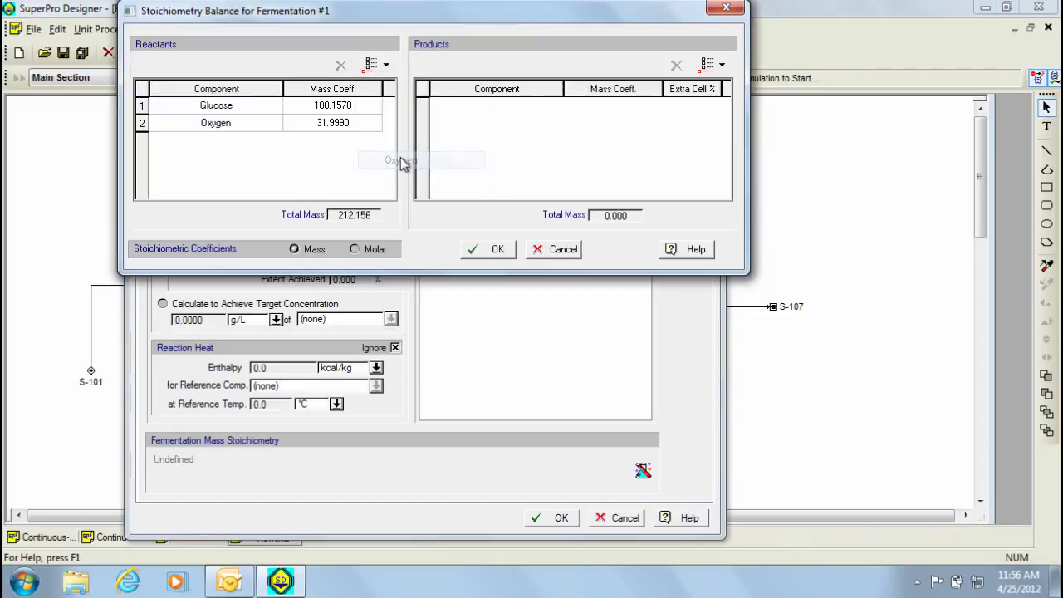
Step: Add Biomass, Carb. Dioxide, Metabolites and Water as the reaction's products
click(712, 65)
click(722, 87)
click(711, 66)
click(719, 88)
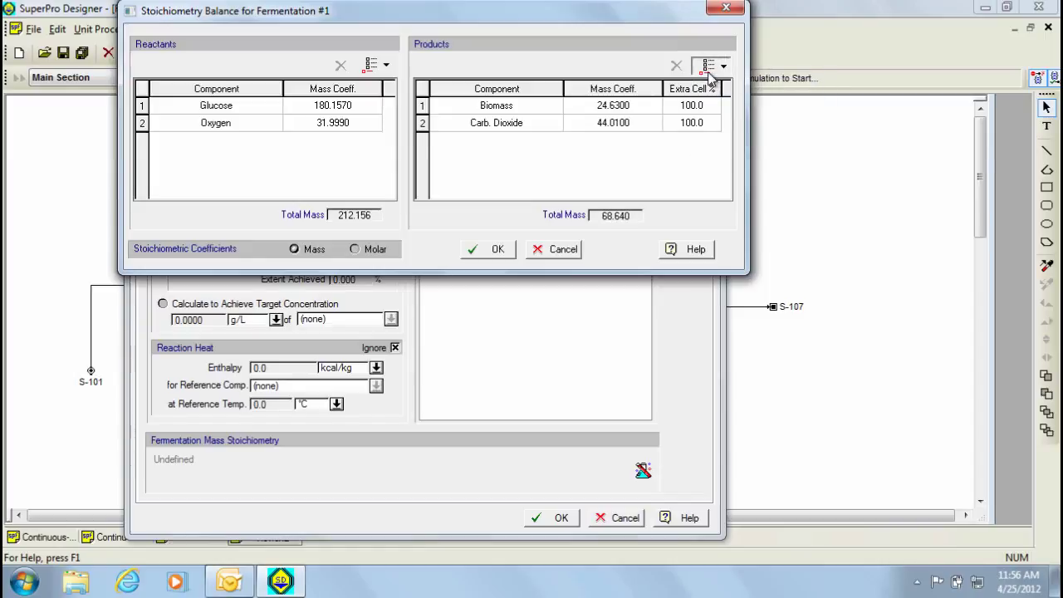
click(711, 68)
click(719, 87)
click(713, 66)
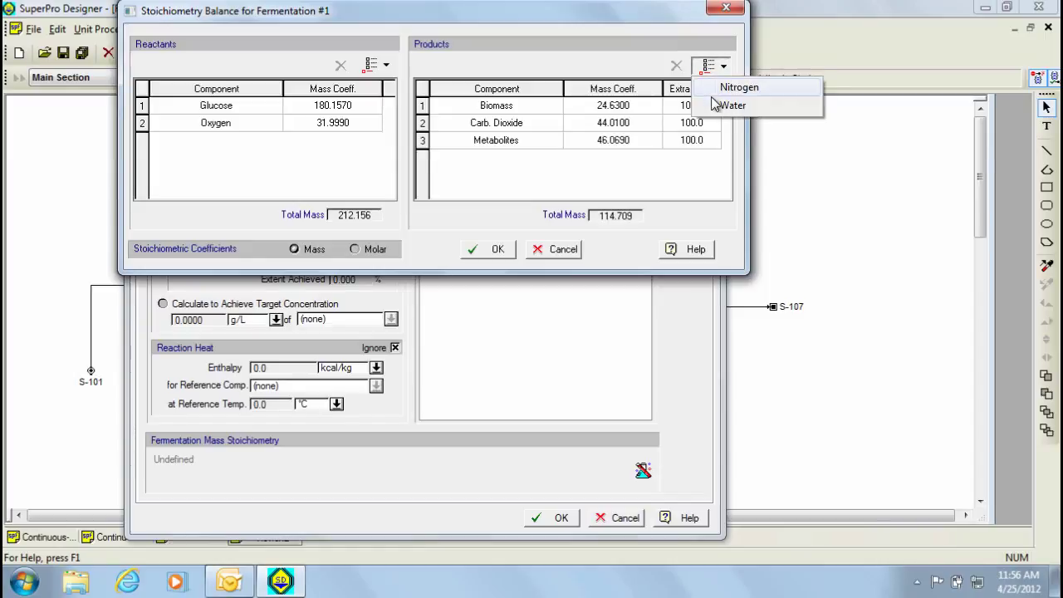
click(716, 105)
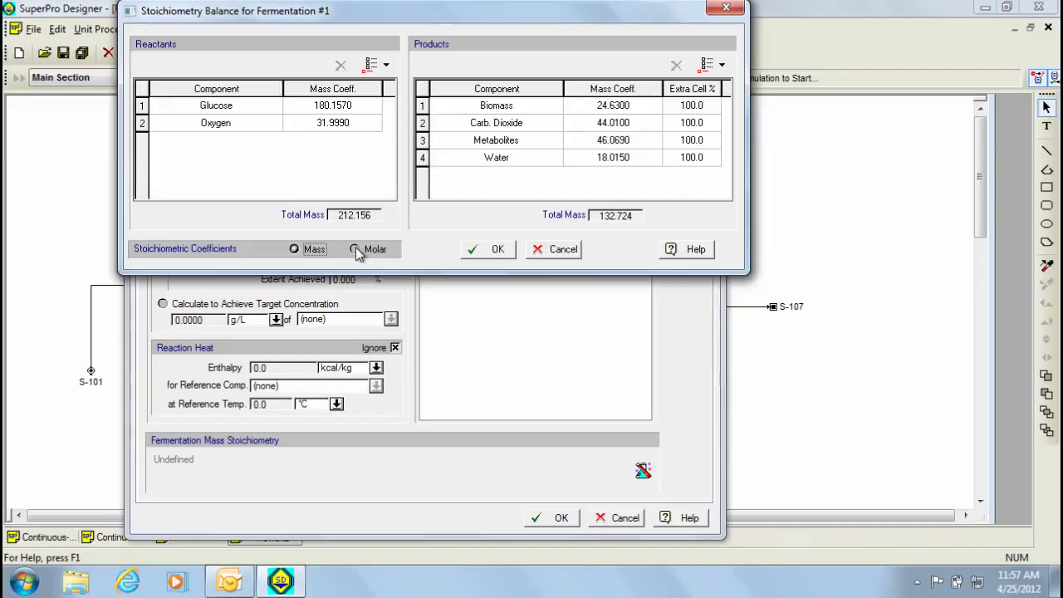
Step: On a mass basis, enter reactant coefficients 100 for Glucose and 150 for Oxygen
click(296, 250)
click(340, 105)
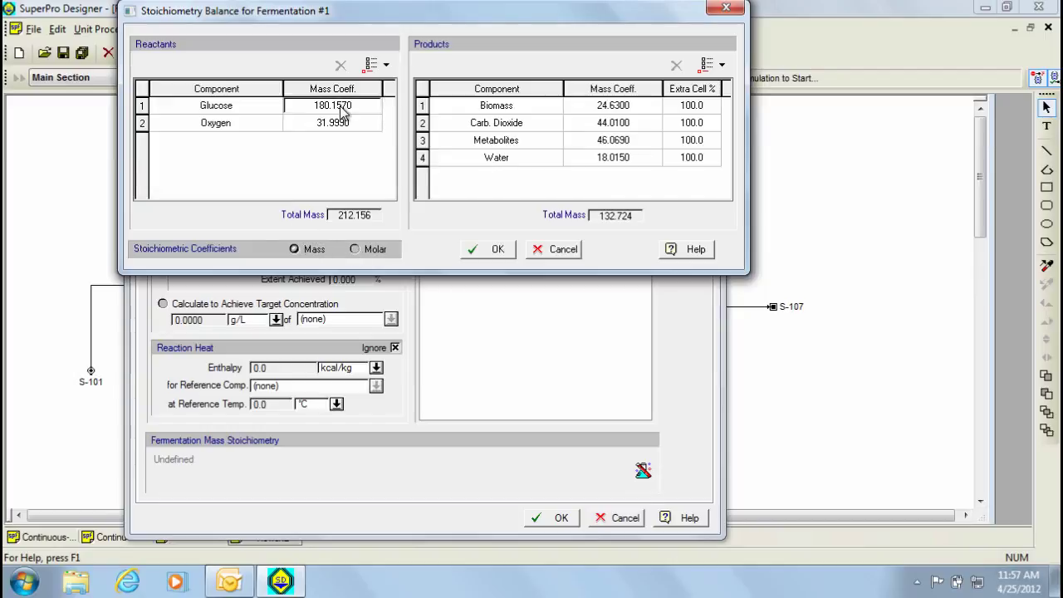
text(100)
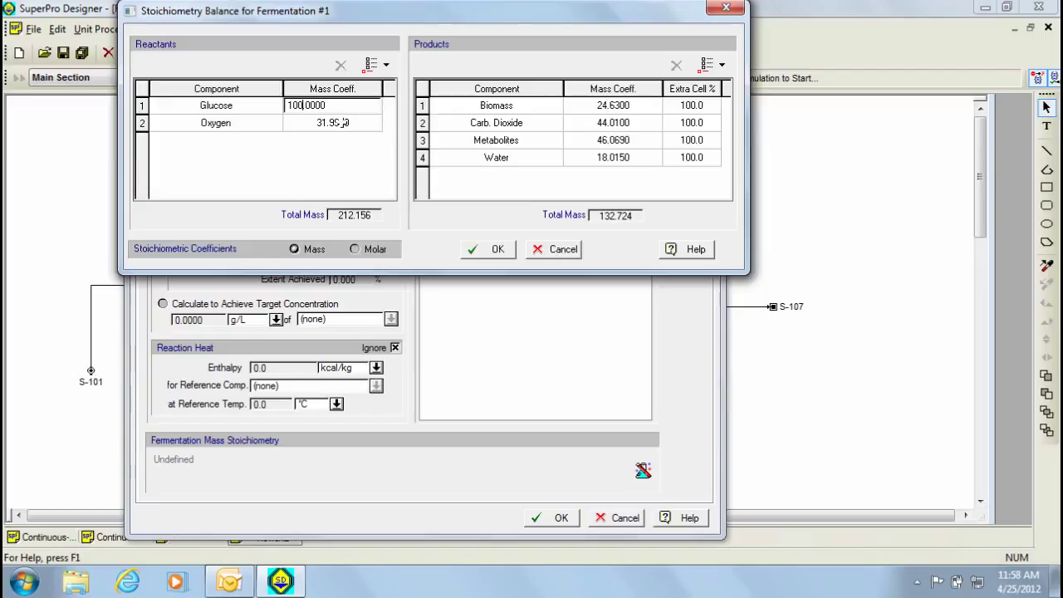
click(341, 122)
text(150)
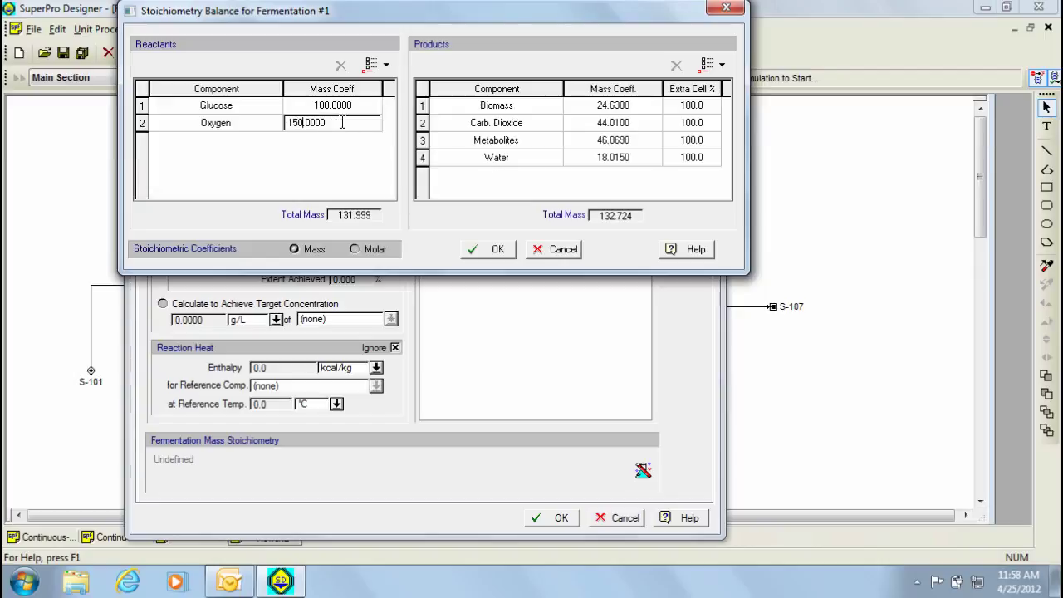
Step: Enter product coefficients 40 Biomass, 195 Carb. Dioxide, 5 Metabolites and 10 Water
click(625, 106)
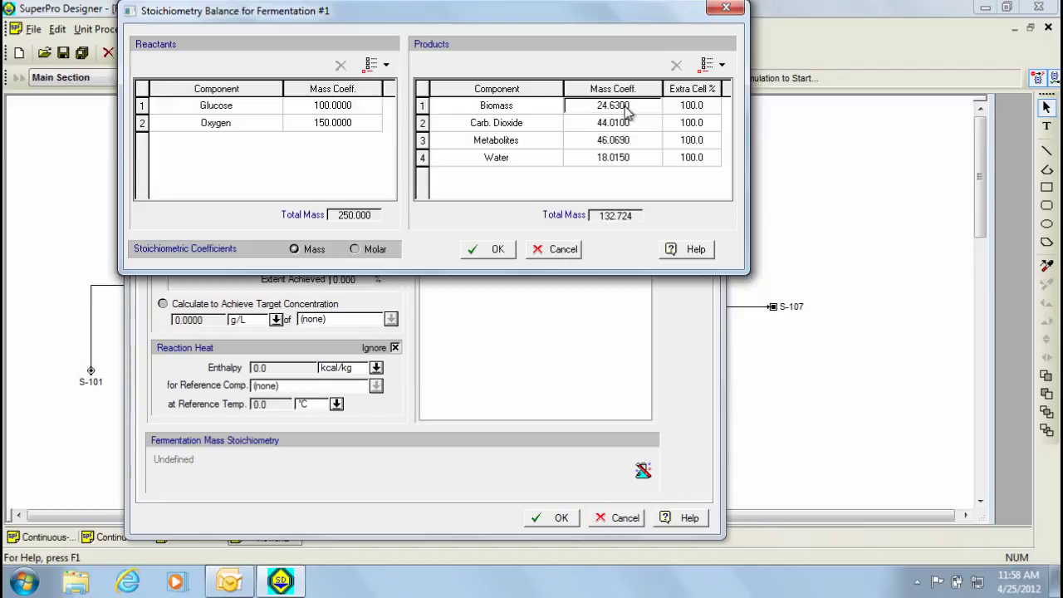
text(40)
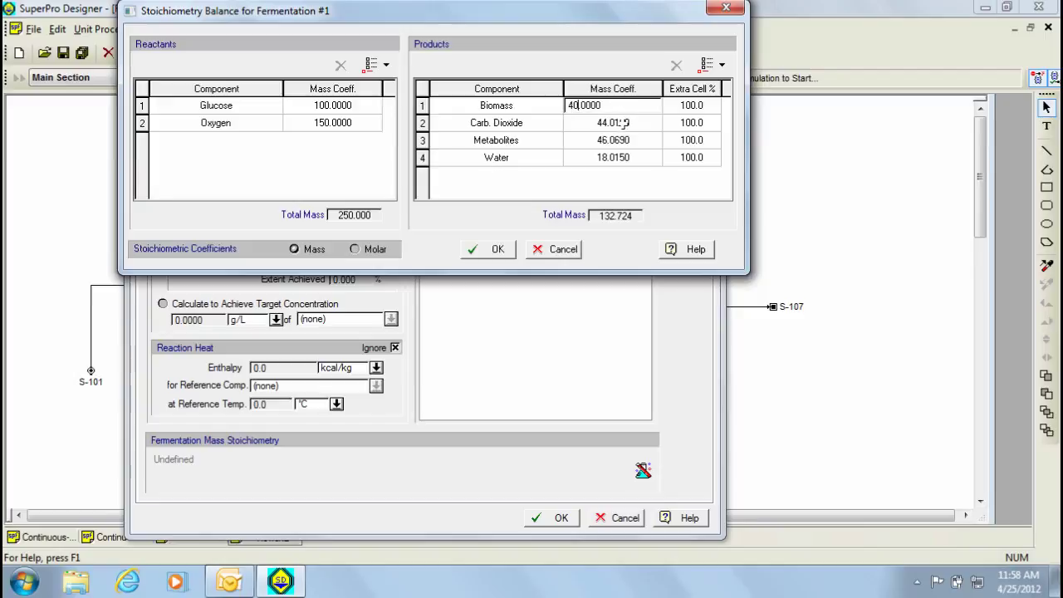
click(624, 124)
text(195)
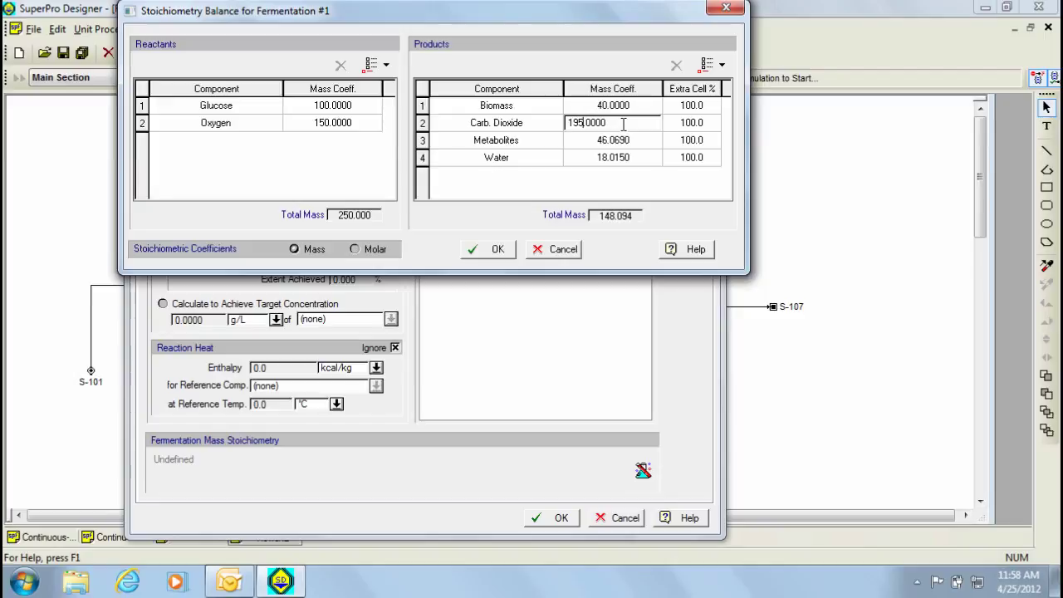
click(627, 142)
text(5)
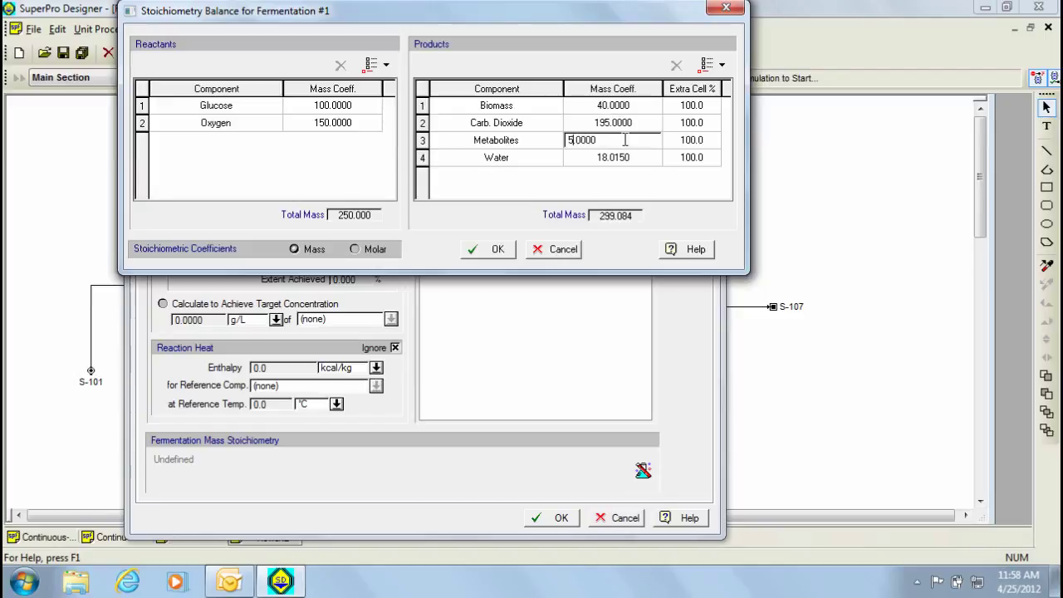
click(626, 159)
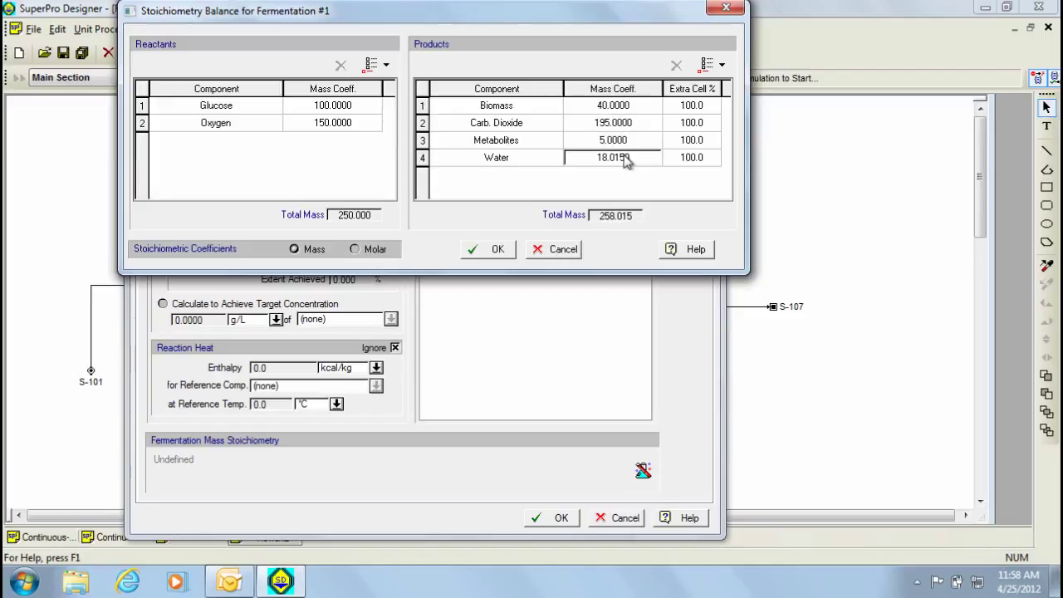
text(10)
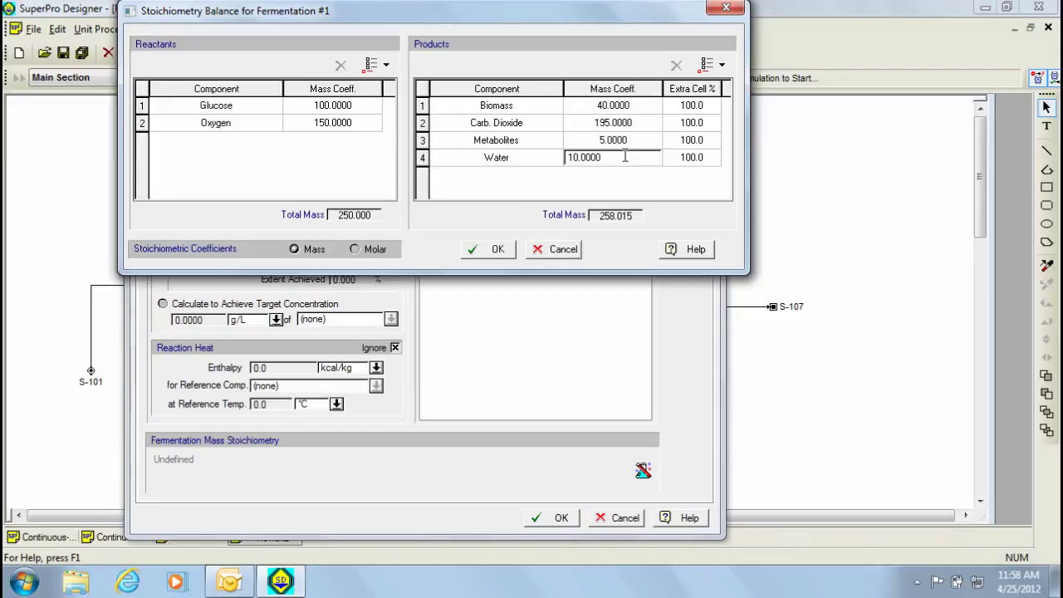
click(499, 249)
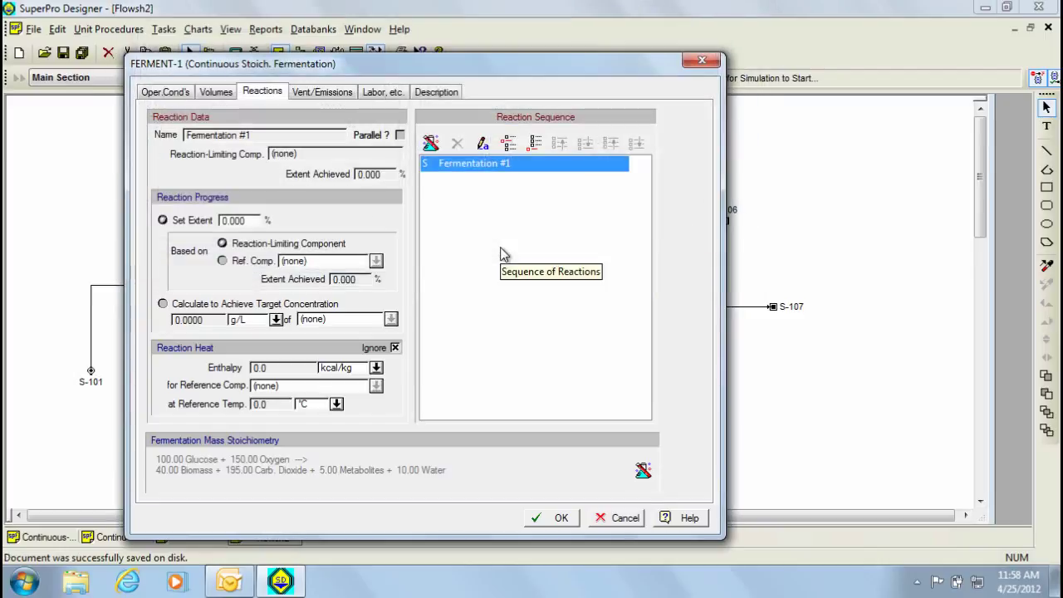
Step: Set the reaction extent to 90% and the reaction enthalpy to -3700 kcal/kg
double_click(253, 220)
text(90)
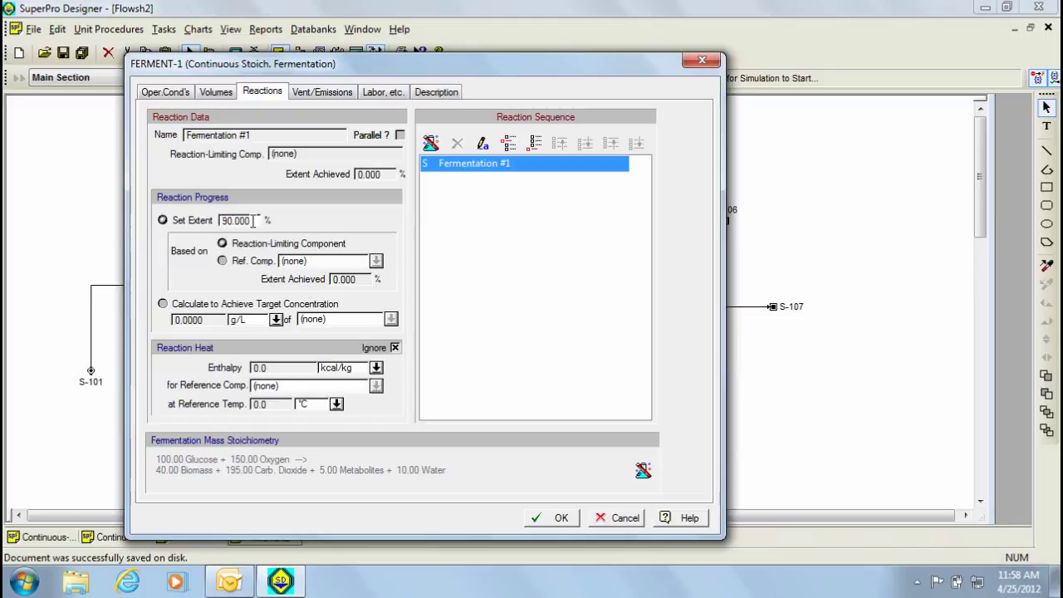
click(396, 347)
click(295, 367)
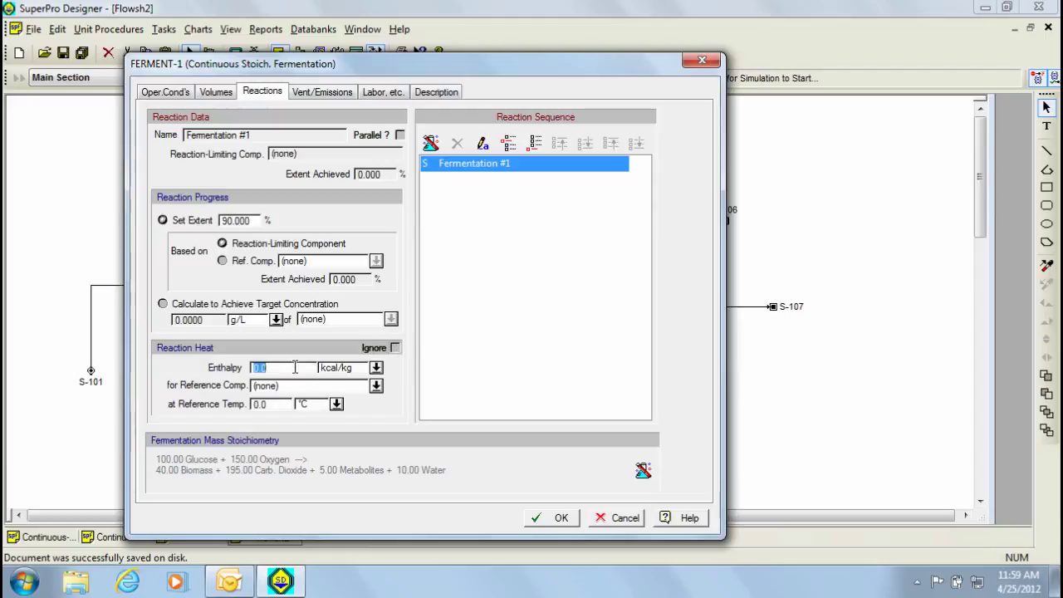
key(Home)
text(-3700)
Step: Reference the reaction heat to Oxygen at 37.0 °C
click(375, 386)
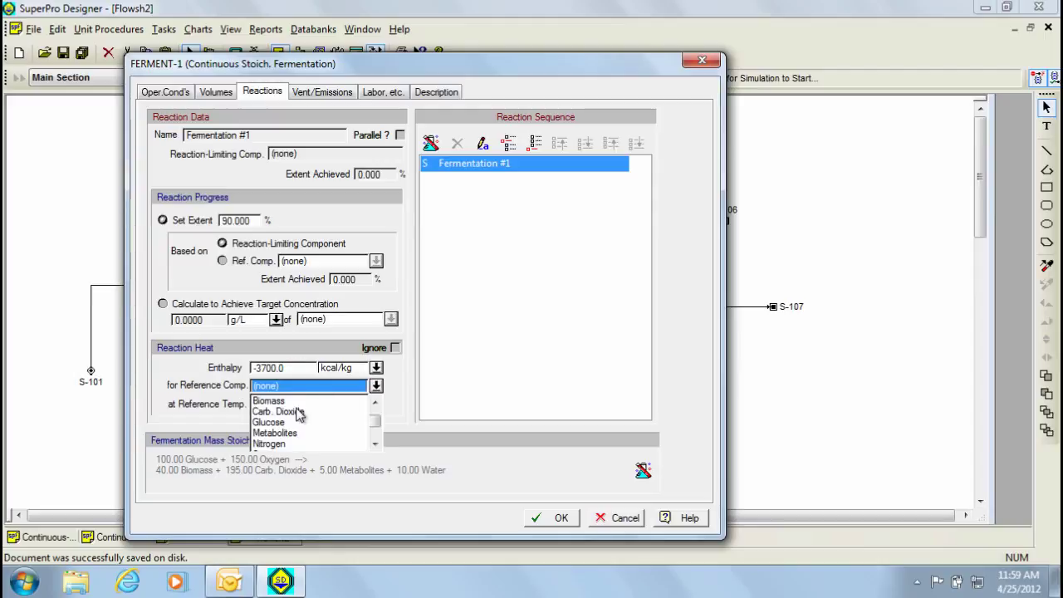
click(374, 435)
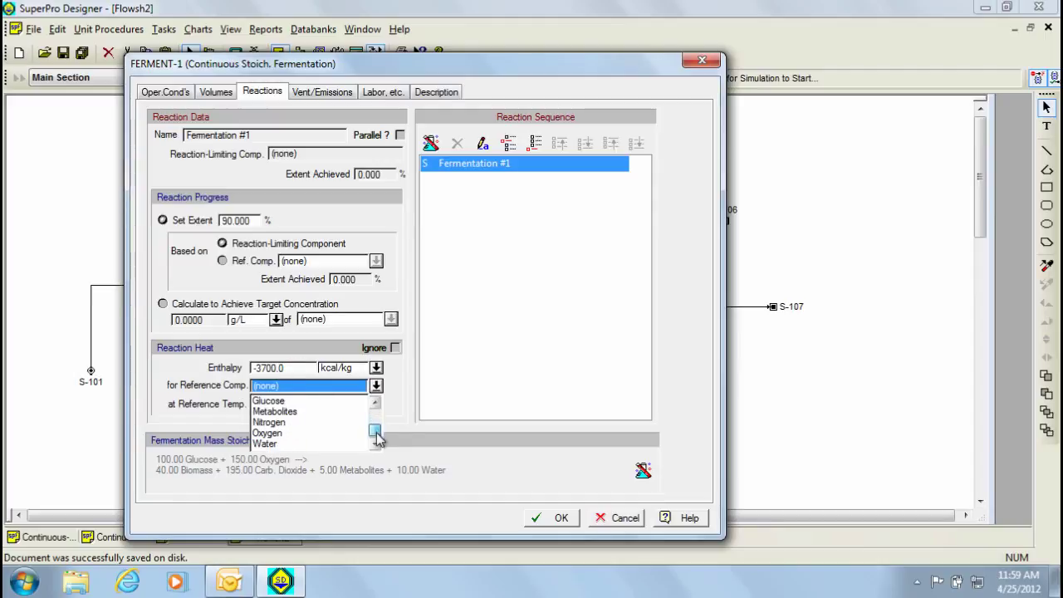
click(301, 433)
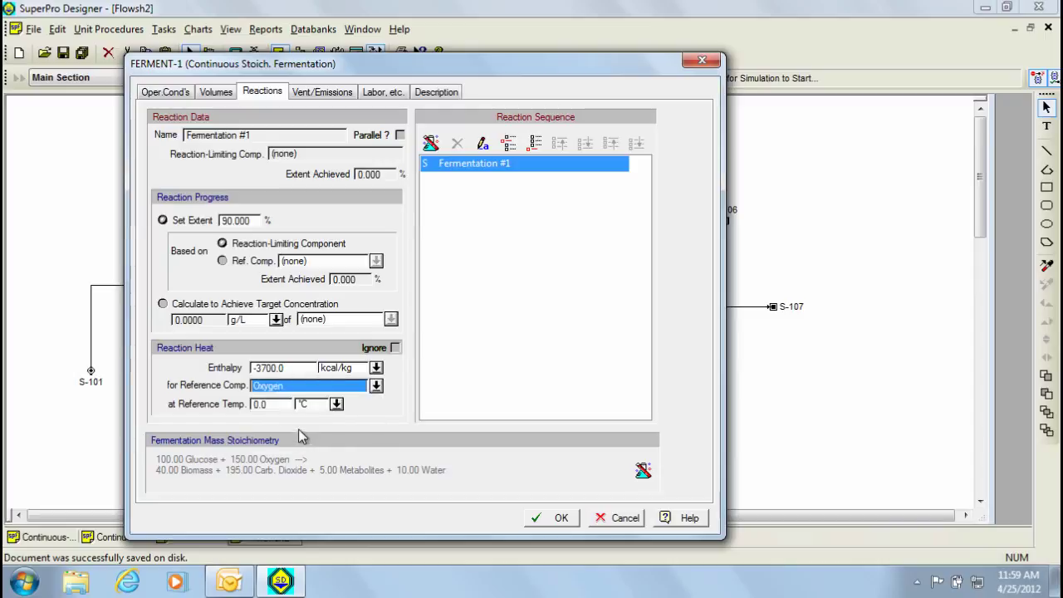
click(283, 404)
text(37.0)
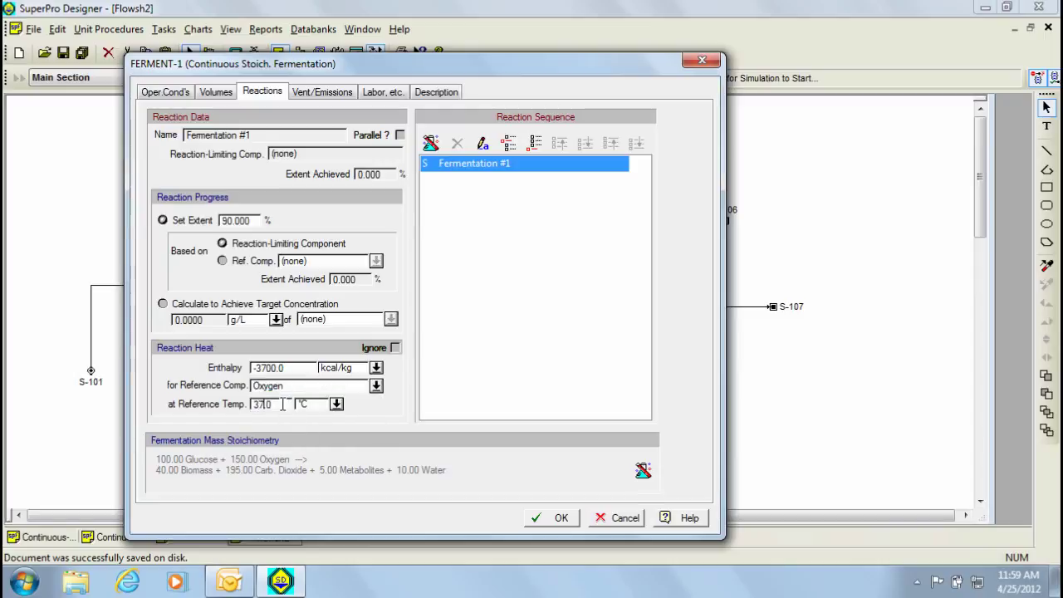
click(565, 519)
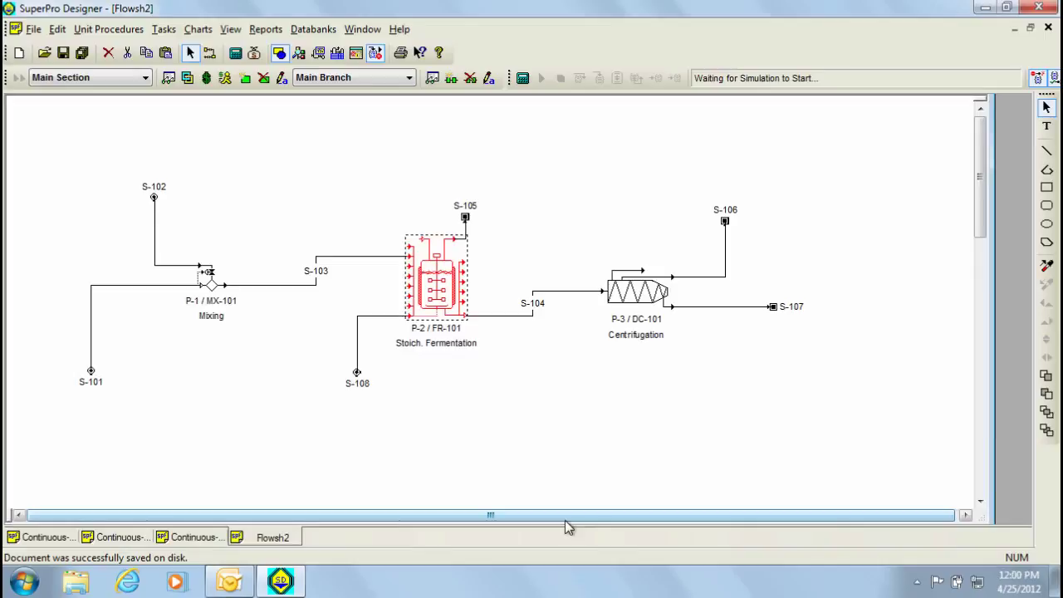
Step: Set the centrifuge's Biomass solids removal to 99% and solids concentration to 400.00 g/L
double_click(635, 295)
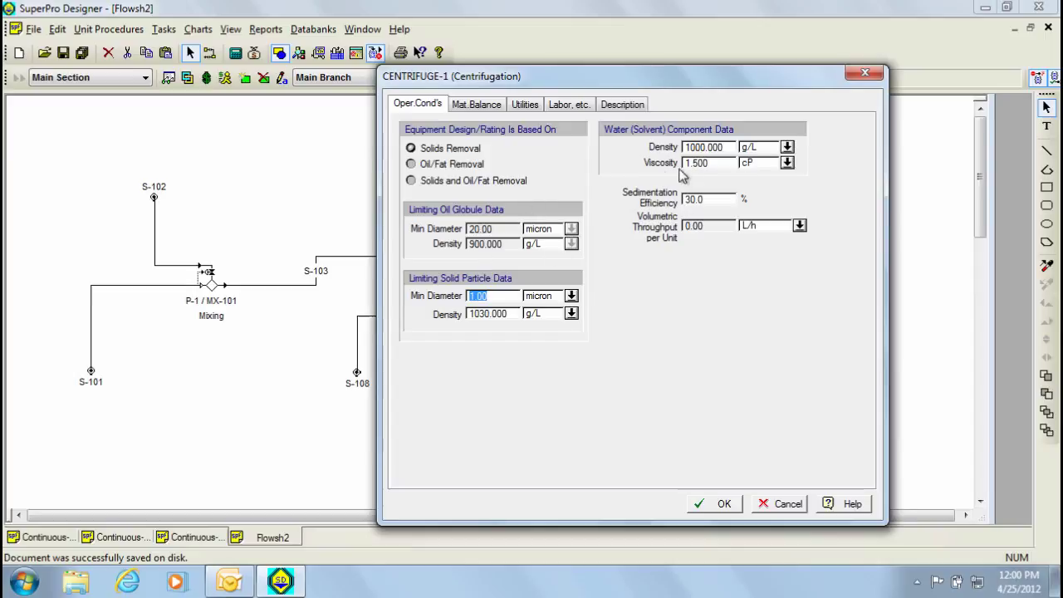
click(481, 106)
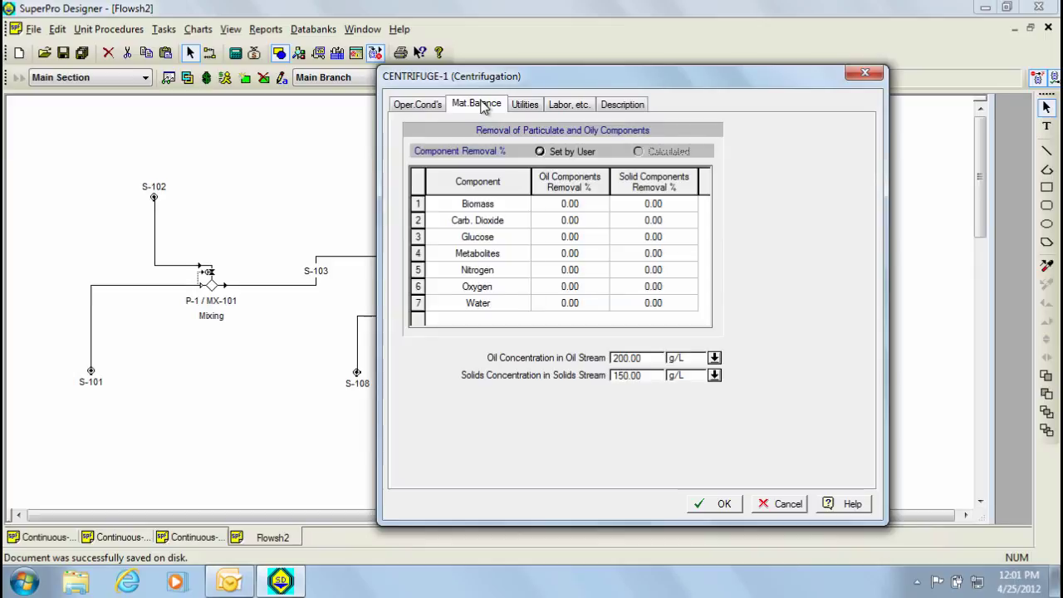
click(652, 204)
text(99)
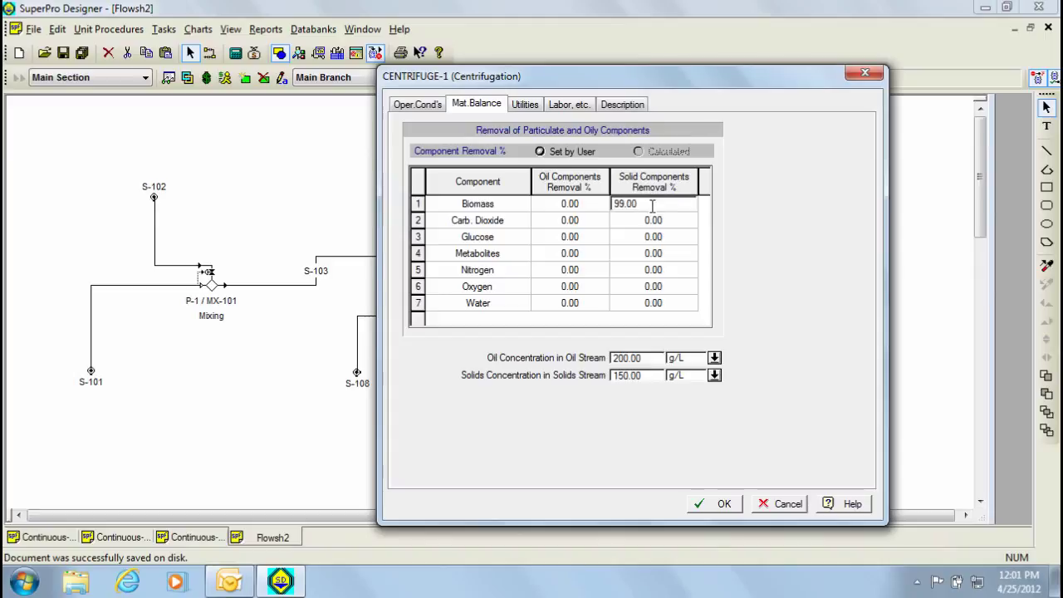
click(620, 378)
text(400.00)
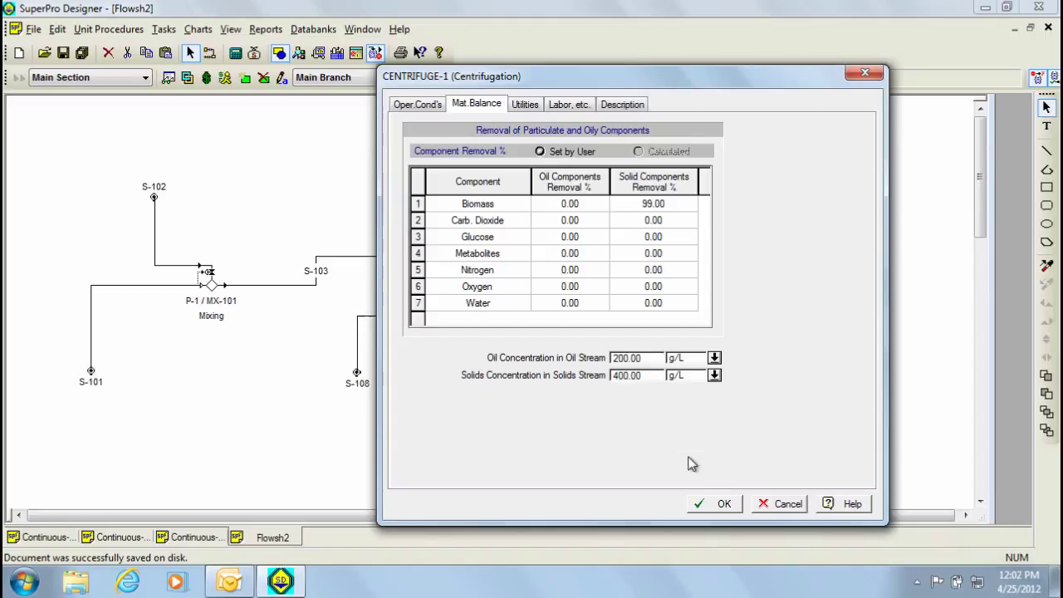
click(705, 506)
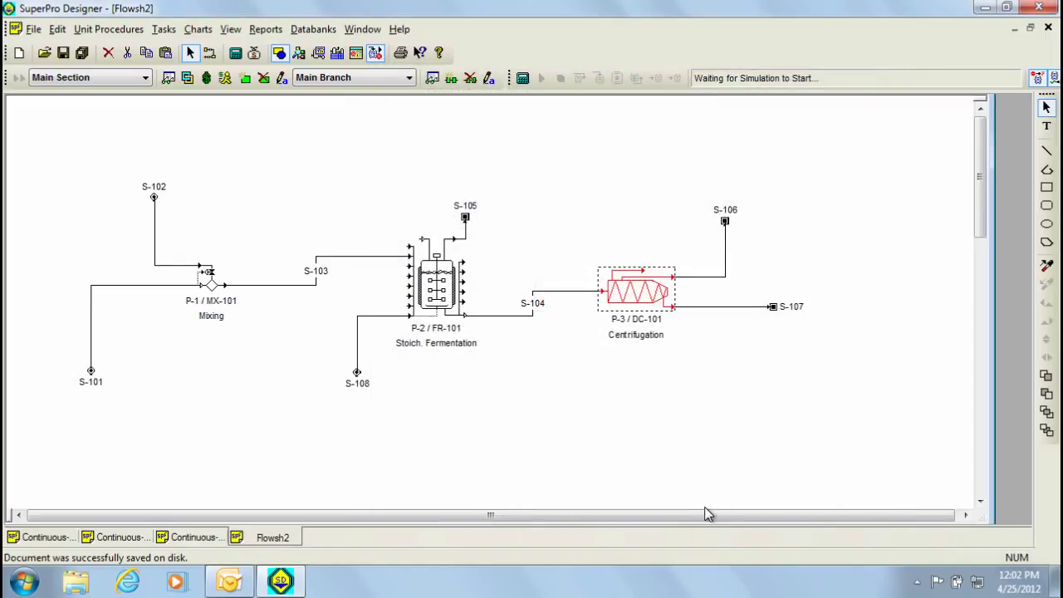
Step: Solve the M&E balances and check S-107: 1629.858 kg/h, including 249.48 kg/h biomass
click(236, 52)
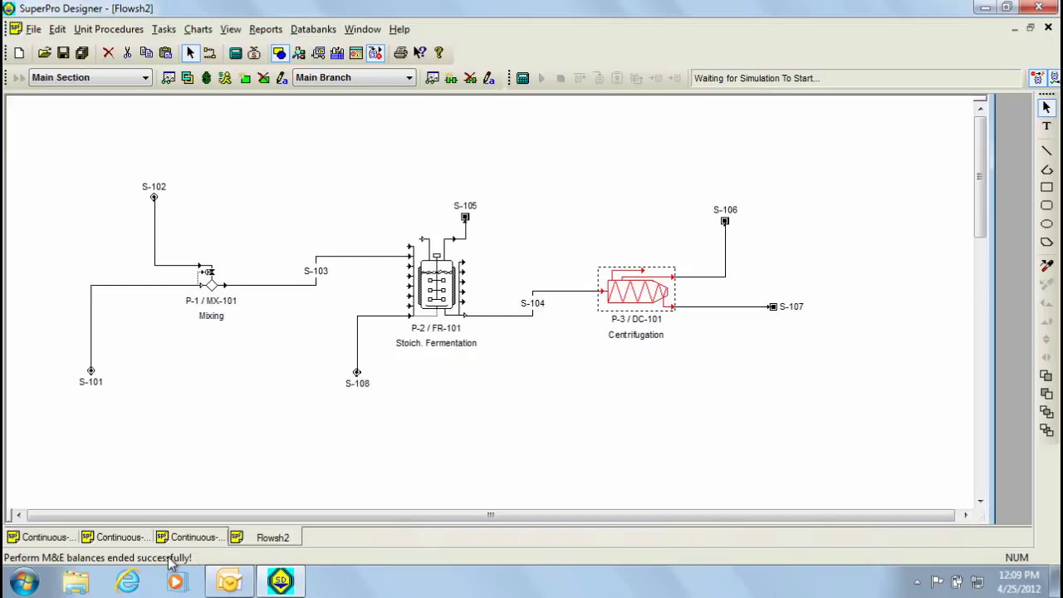
double_click(729, 316)
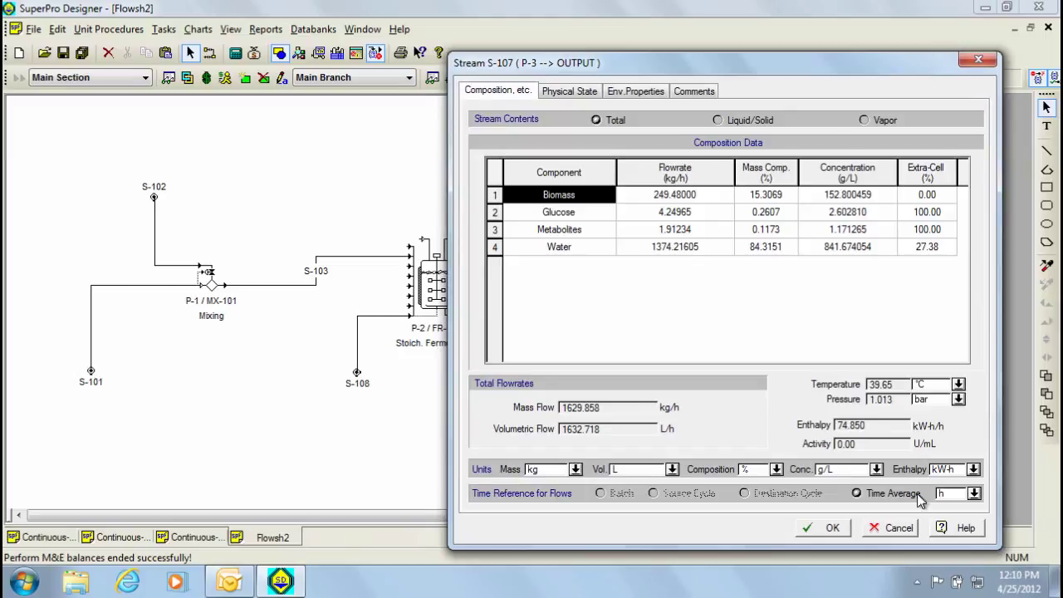
click(892, 528)
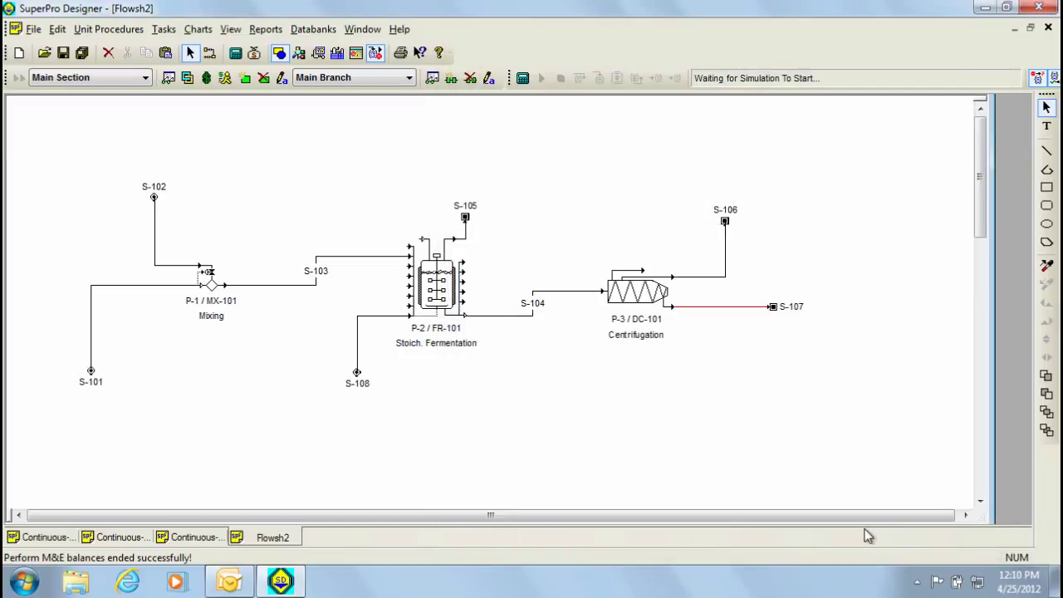
Step: Enable the Info Tag display in stream S-107's style settings
right_click(743, 317)
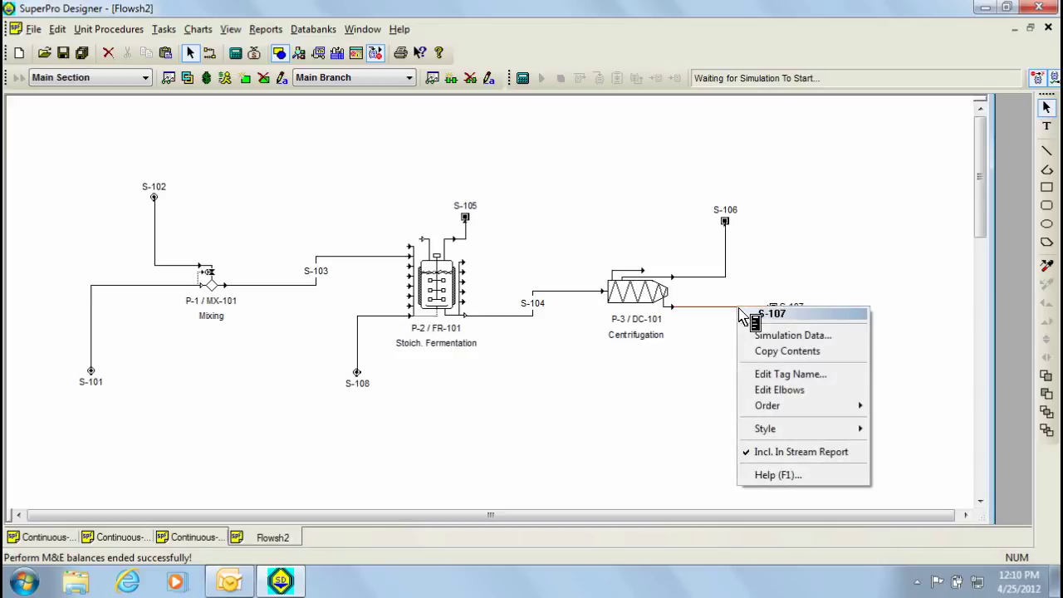
mouse_move(830, 430)
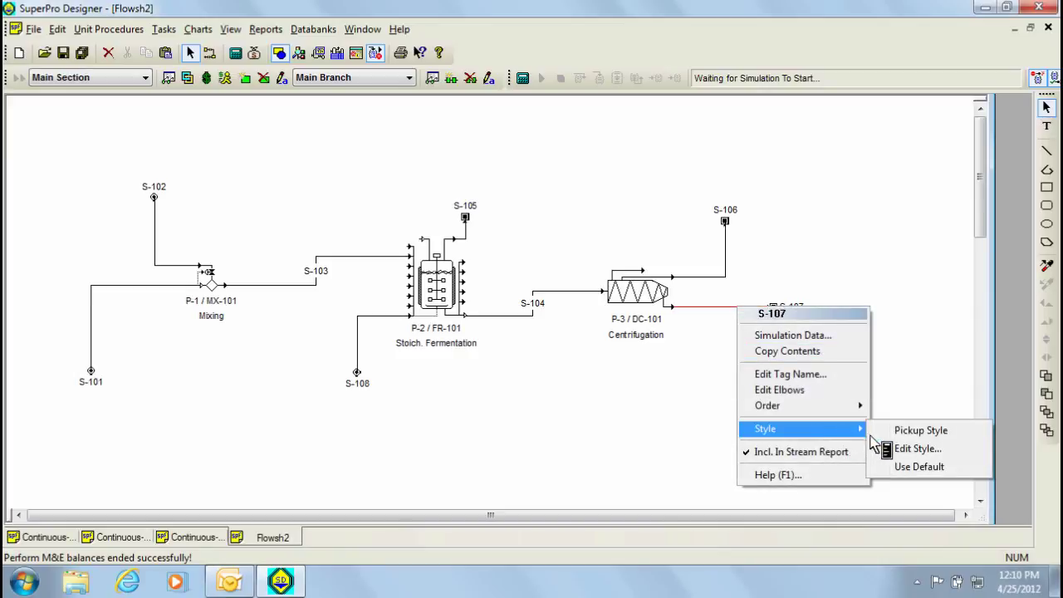
click(905, 450)
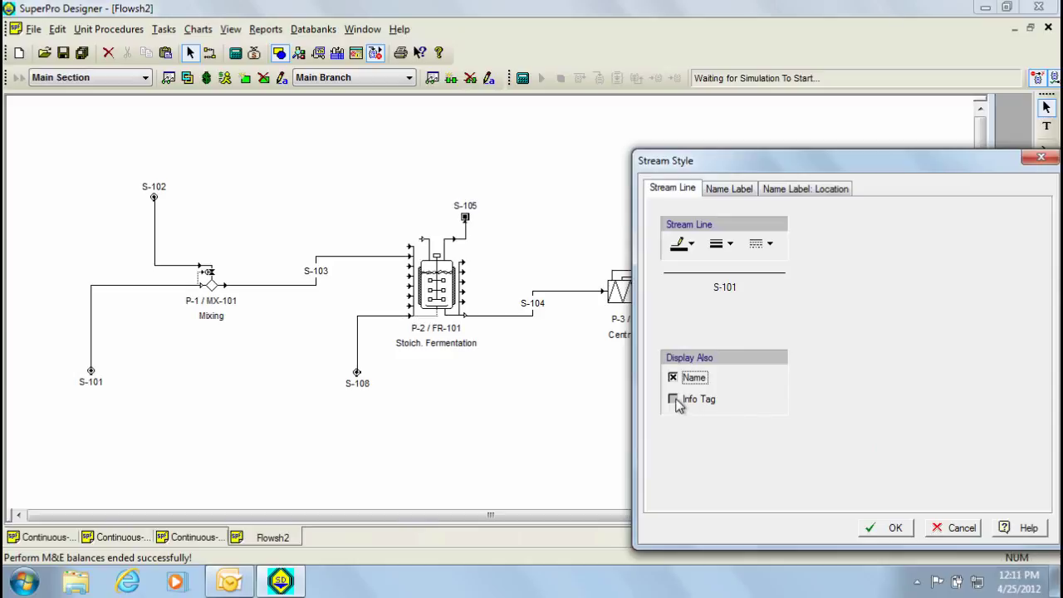
click(674, 399)
click(899, 532)
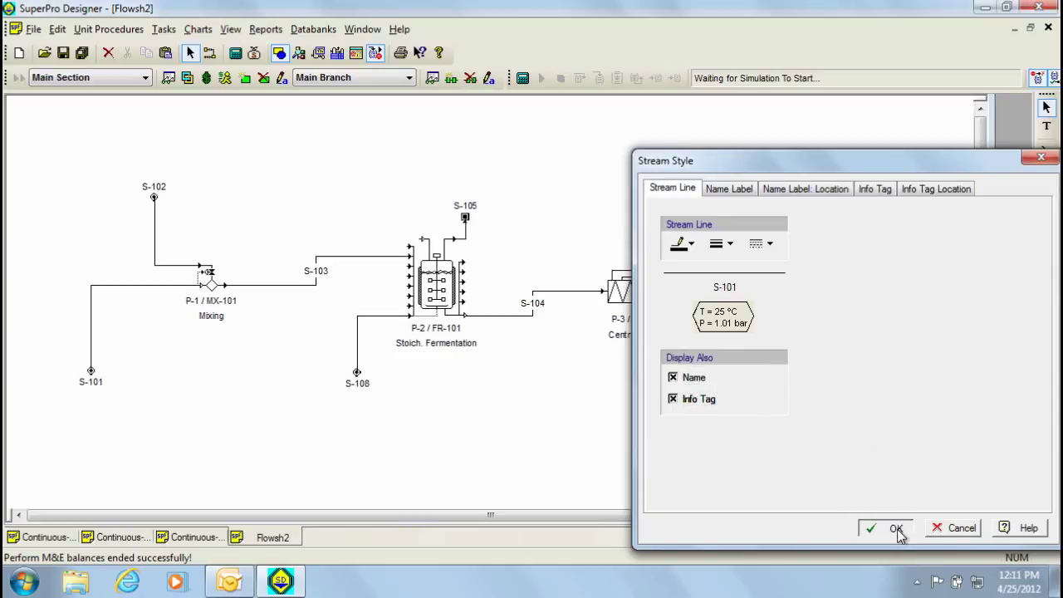